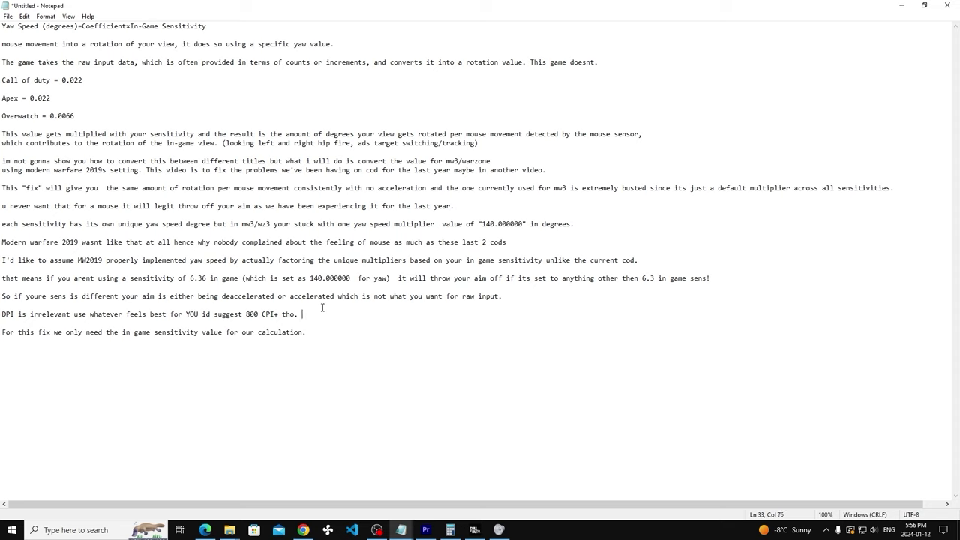
Step: Highlight the yaw speed formula on the first line of the notes
{"action": "left_click", "coordinate": [521, 298]}
{"action": "left_click", "coordinate": [207, 28]}
{"action": "left_click", "coordinate": [1, 26], "text": "shift"}
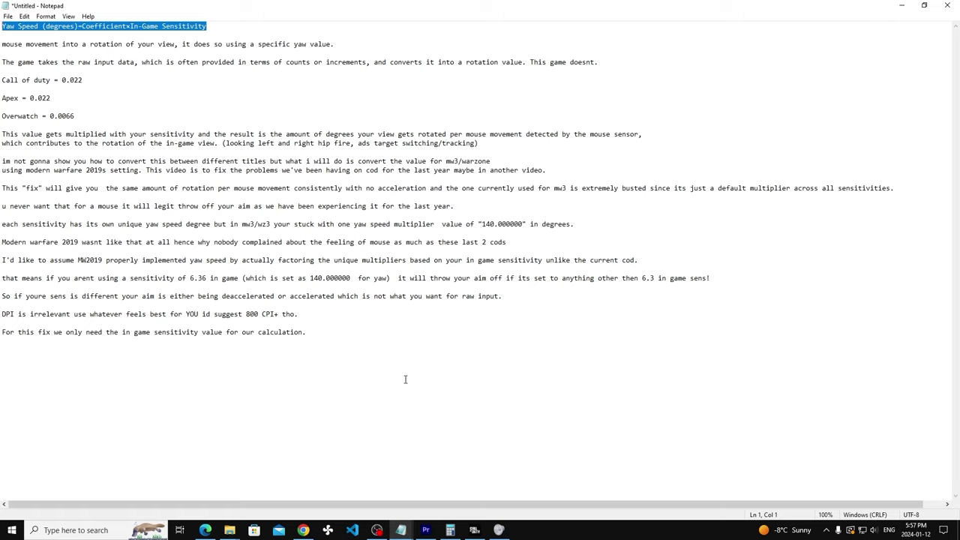
{"action": "left_click", "coordinate": [450, 530]}
{"action": "left_click", "coordinate": [650, 253]}
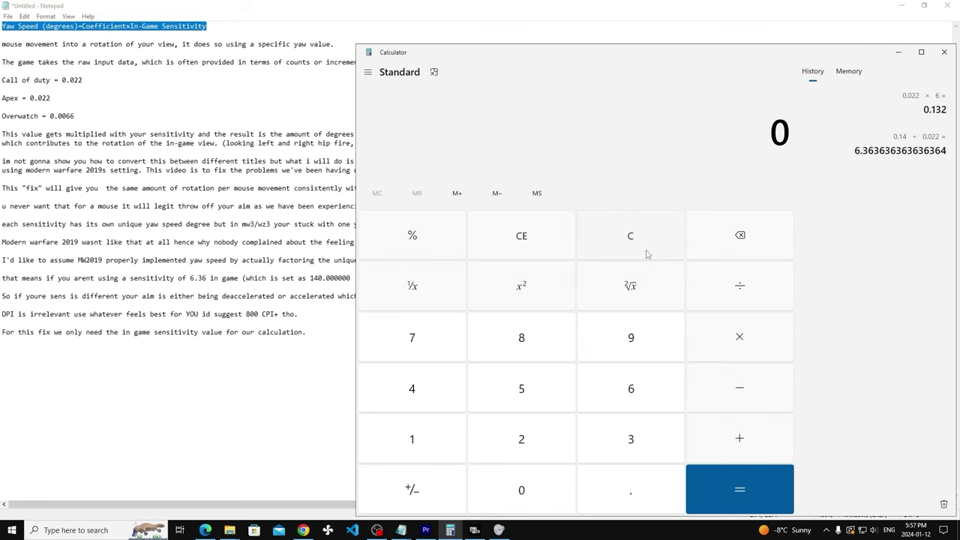
{"action": "left_click", "coordinate": [631, 406]}
{"action": "left_click", "coordinate": [631, 496]}
{"action": "left_click", "coordinate": [630, 441]}
{"action": "left_click", "coordinate": [624, 389]}
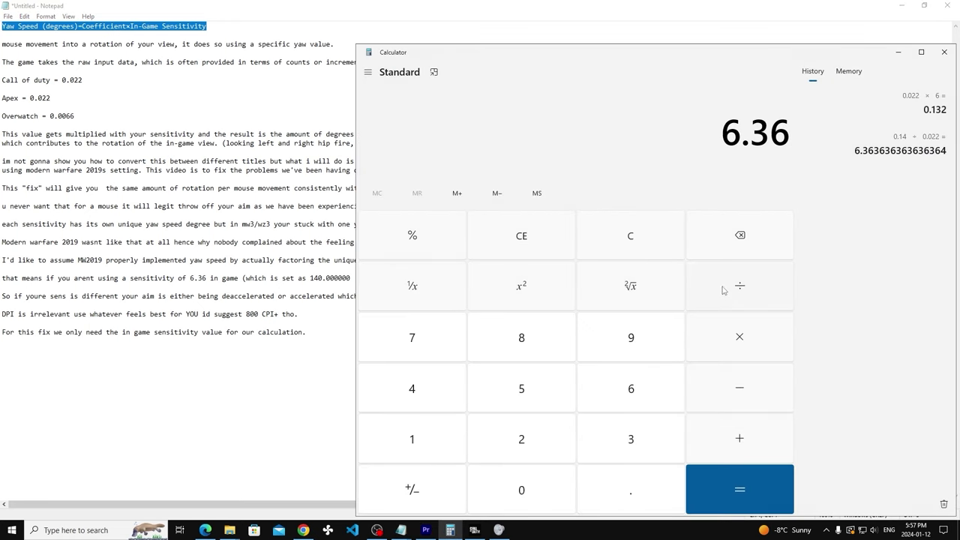
{"action": "left_click", "coordinate": [645, 237]}
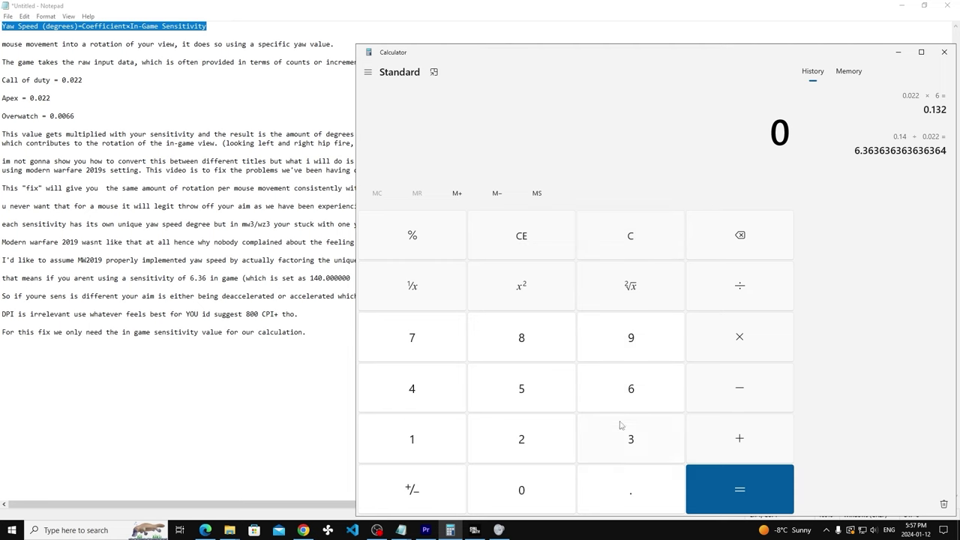
Step: Switch to the options.4.cod23 file and highlight the YawSpeed and PitchSpeed settings with their comments
{"action": "mouse_move", "coordinate": [409, 532]}
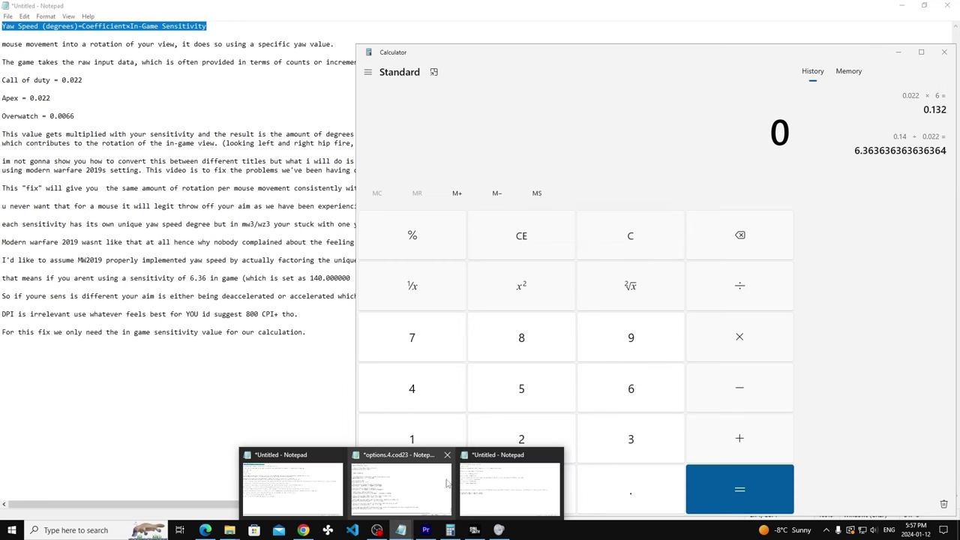
{"action": "left_click", "coordinate": [419, 497]}
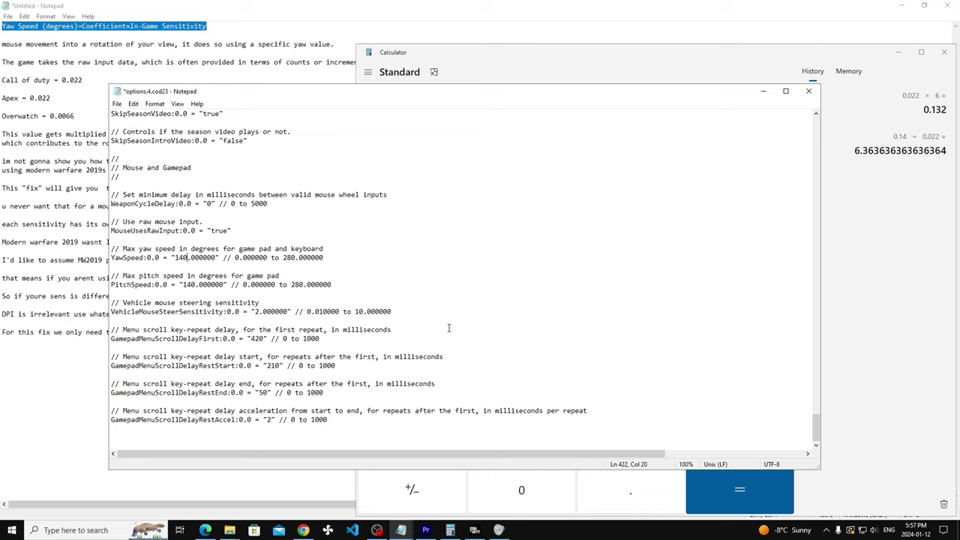
{"action": "left_click_drag", "start_coordinate": [351, 285], "coordinate": [96, 242]}
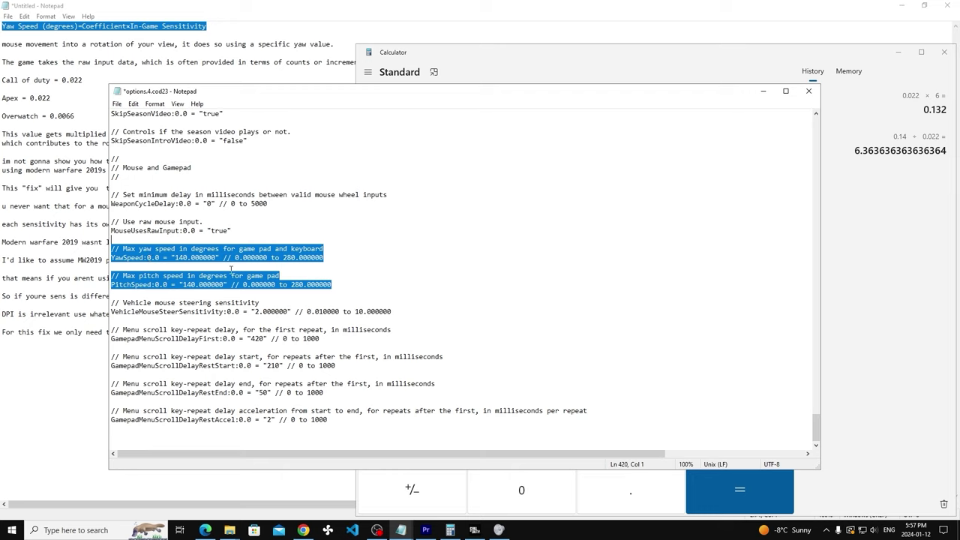
{"action": "left_click", "coordinate": [213, 266]}
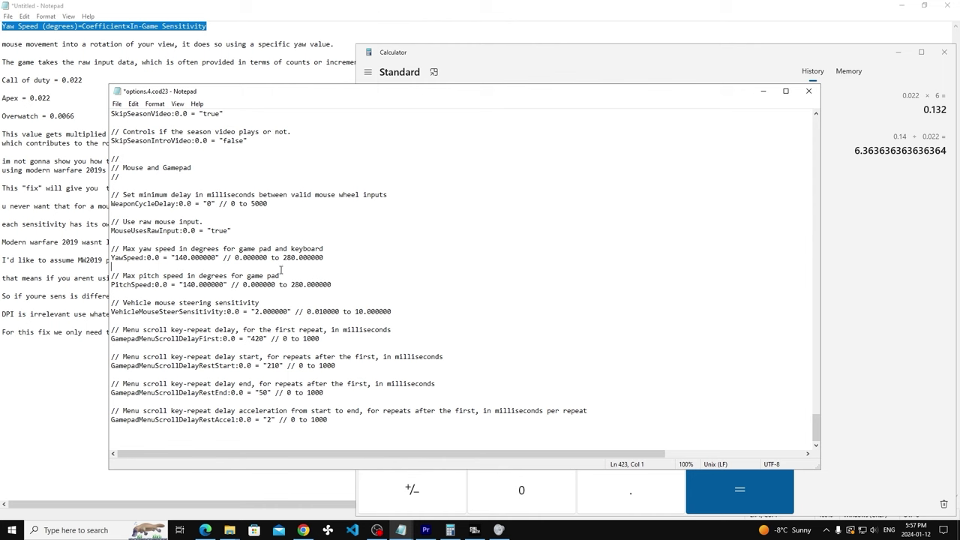
Step: Return to the notes and highlight the Call of Duty coefficient 0.022, and the "Coefficient×In-Game Sensitivity" part of the formula
{"action": "left_click", "coordinate": [69, 199]}
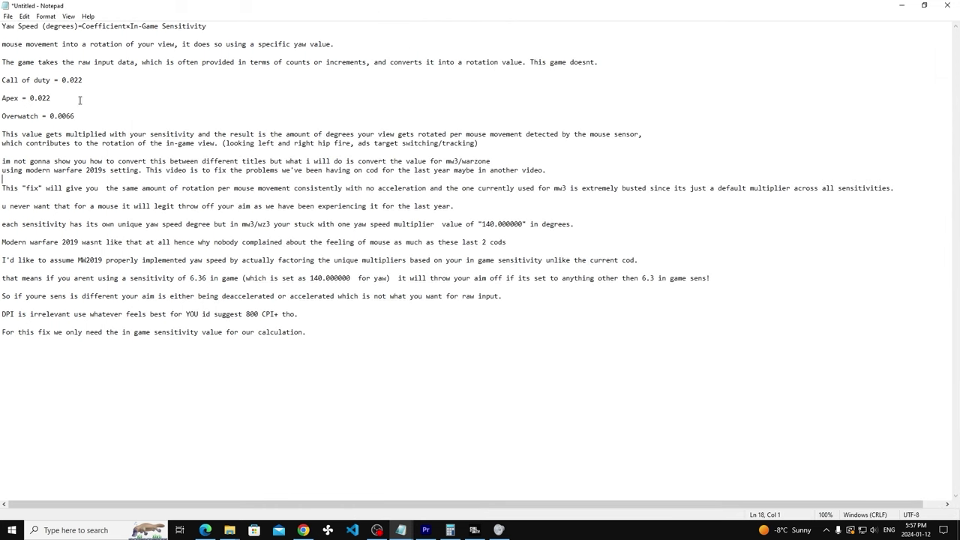
{"action": "left_click_drag", "start_coordinate": [83, 80], "coordinate": [62, 81]}
{"action": "left_click", "coordinate": [451, 531]}
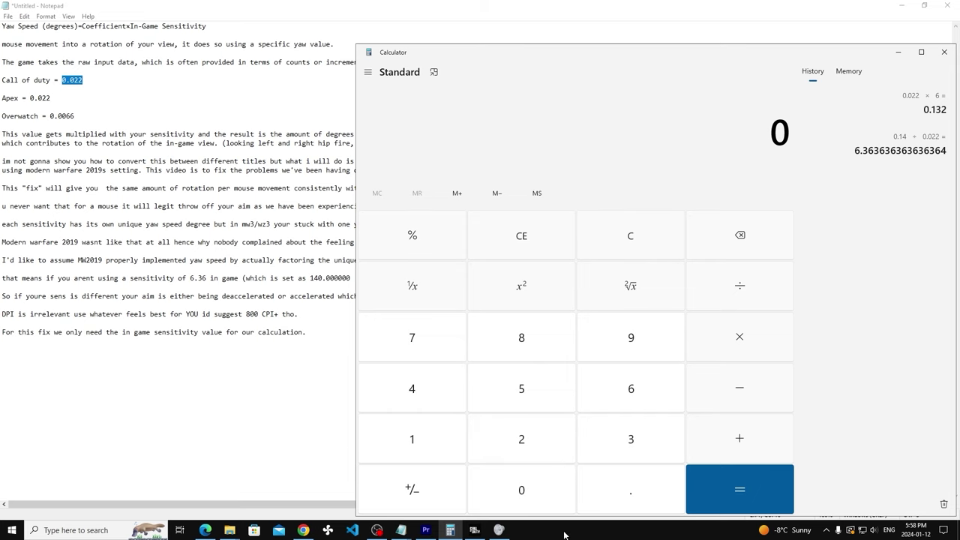
{"action": "left_click_drag", "start_coordinate": [211, 29], "coordinate": [82, 30]}
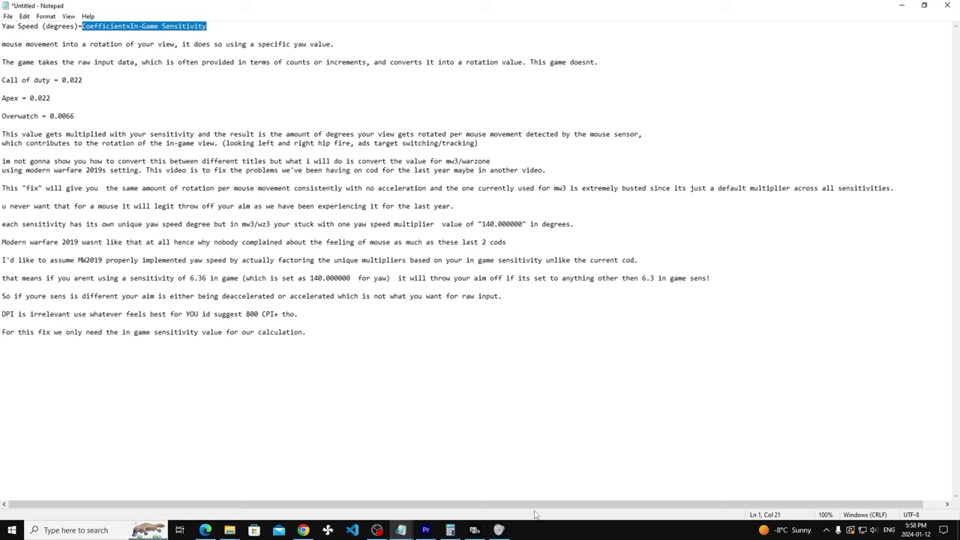
{"action": "left_click", "coordinate": [450, 530]}
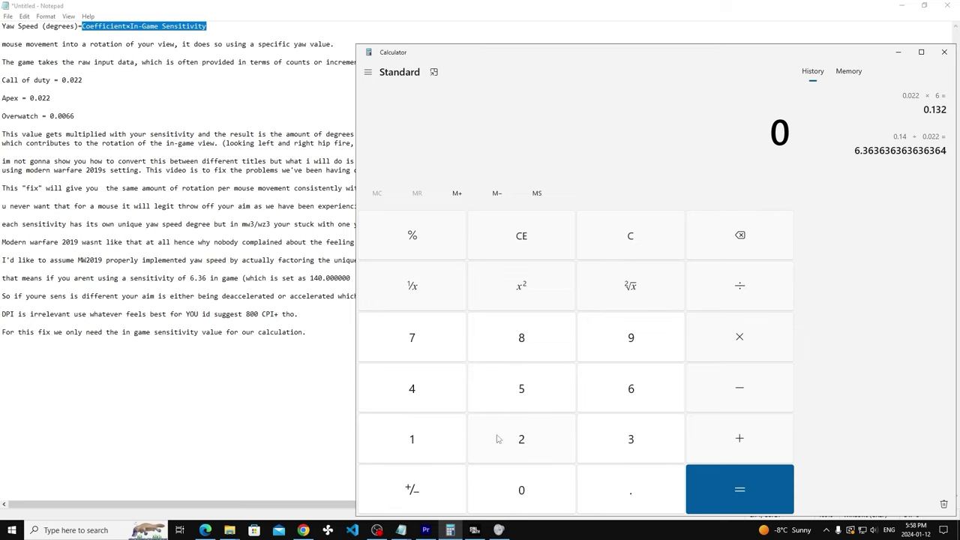
Step: Highlight the Call of Duty coefficient line, multiply 0.022 by 6 in Calculator and highlight the decimals of the result
{"action": "left_click_drag", "start_coordinate": [84, 81], "coordinate": [0, 83]}
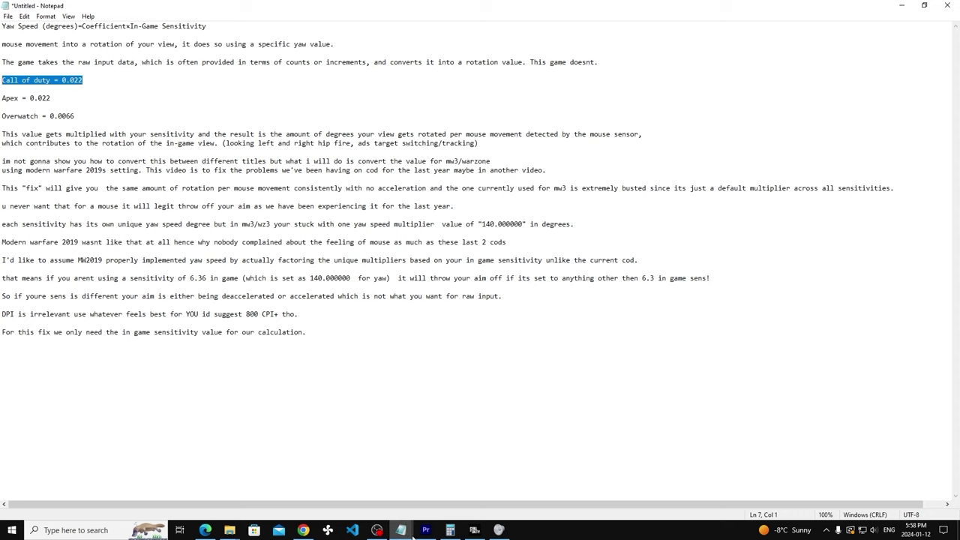
{"action": "left_click", "coordinate": [450, 530]}
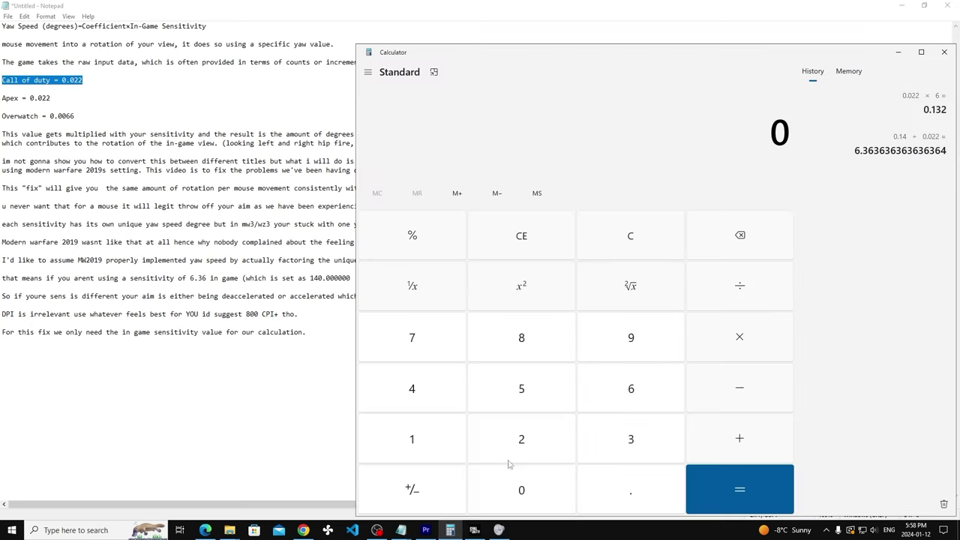
{"action": "left_click", "coordinate": [601, 488]}
{"action": "left_click", "coordinate": [521, 490]}
{"action": "left_click", "coordinate": [521, 438]}
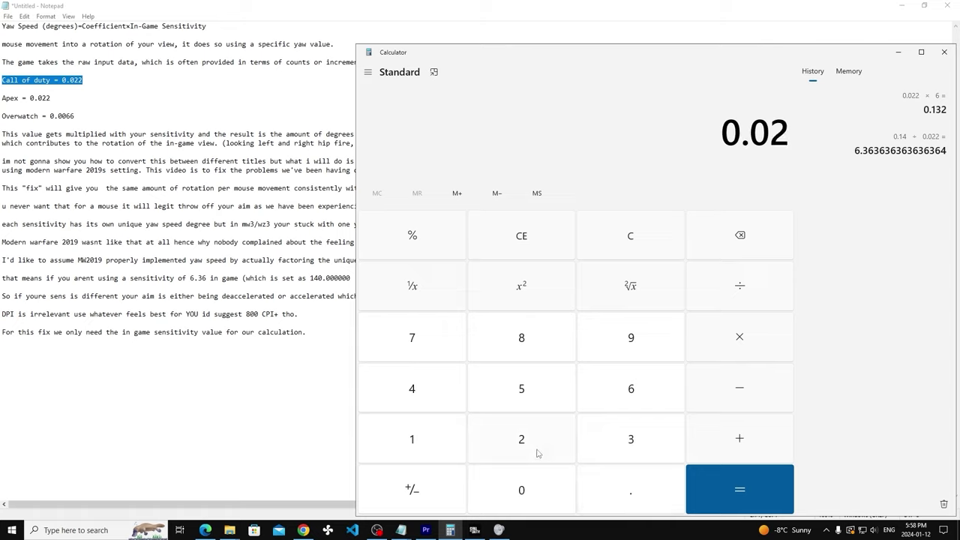
{"action": "left_click", "coordinate": [522, 438]}
{"action": "left_click", "coordinate": [725, 347]}
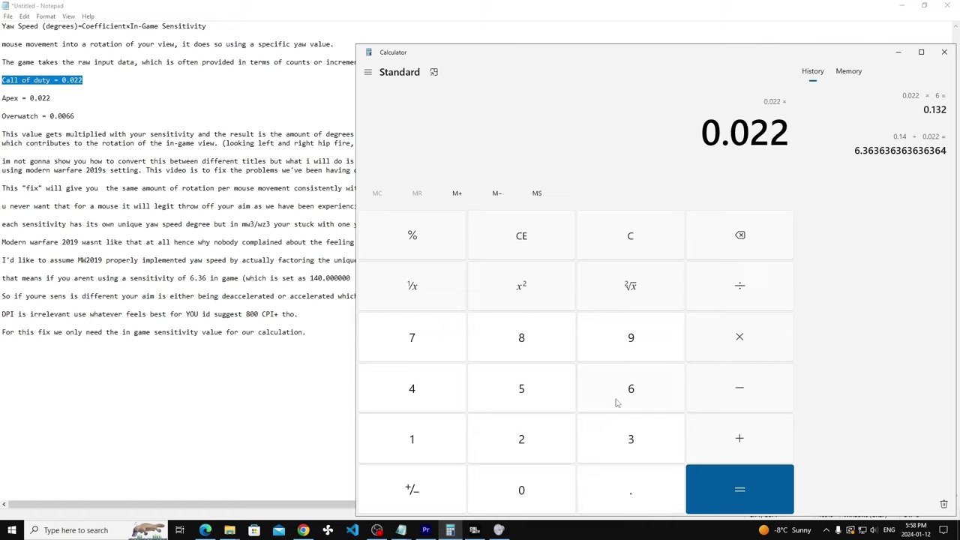
{"action": "left_click", "coordinate": [621, 397]}
{"action": "left_click", "coordinate": [733, 493]}
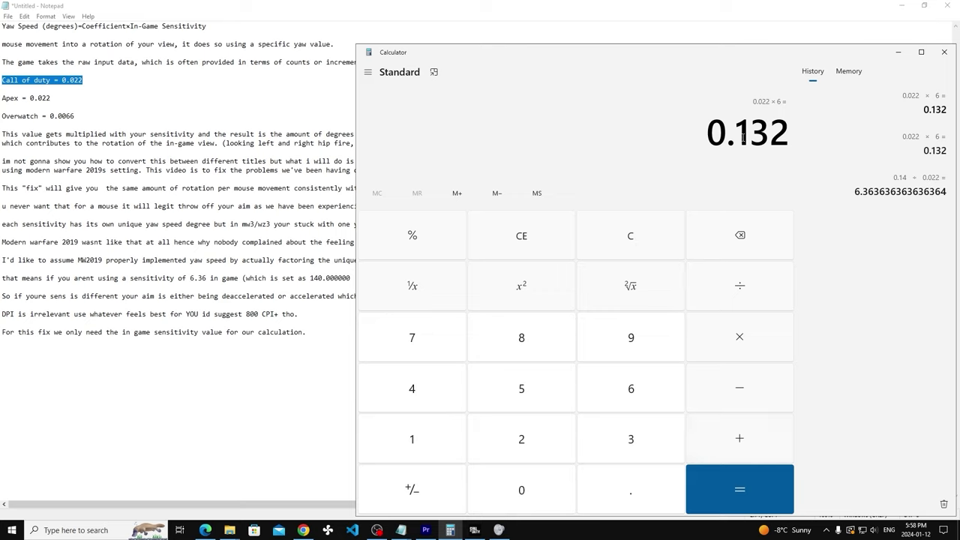
{"action": "left_click_drag", "start_coordinate": [735, 138], "coordinate": [790, 138]}
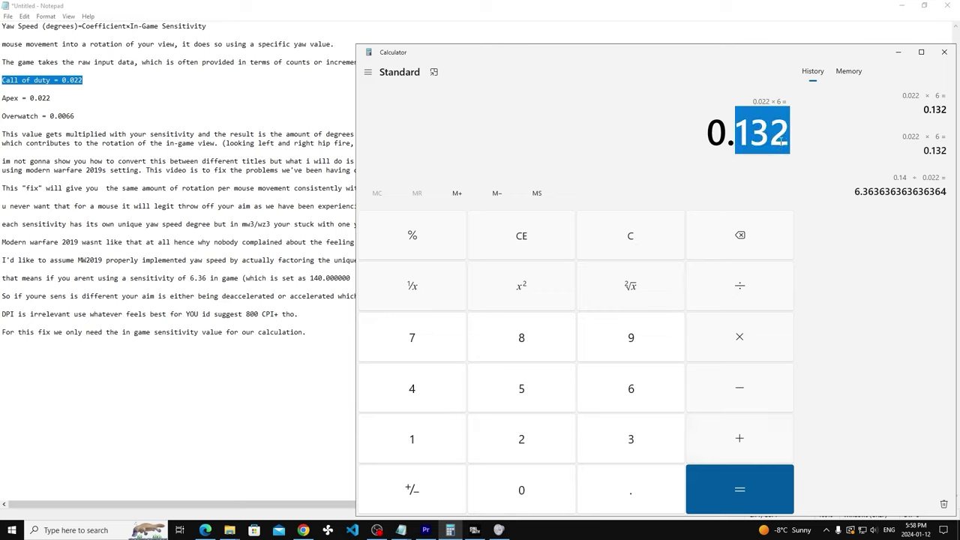
Step: Highlight the Apex and Overwatch coefficients in the notes, and the YawSpeed and PitchSpeed settings in options.4.cod23
{"action": "left_click", "coordinate": [242, 532]}
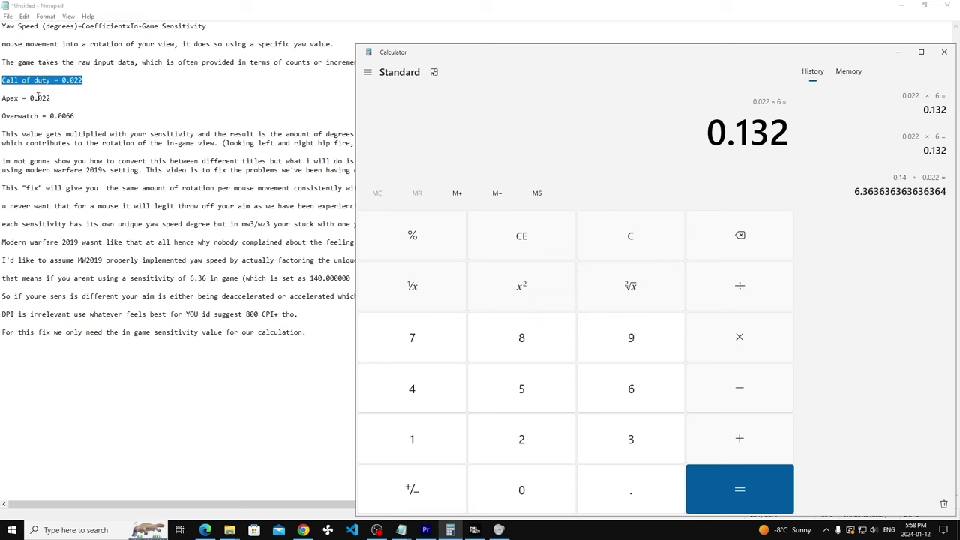
{"action": "left_click_drag", "start_coordinate": [75, 117], "coordinate": [2, 99]}
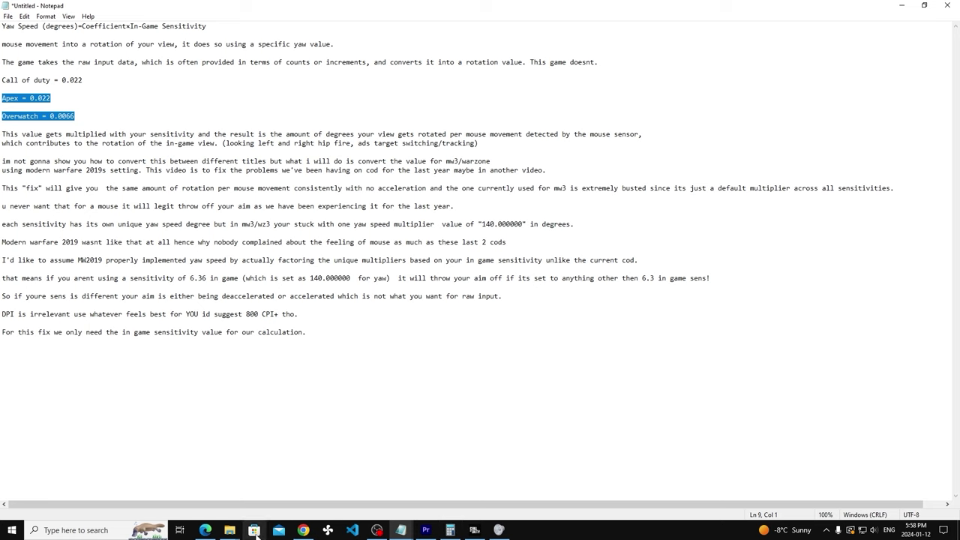
{"action": "mouse_move", "coordinate": [230, 529]}
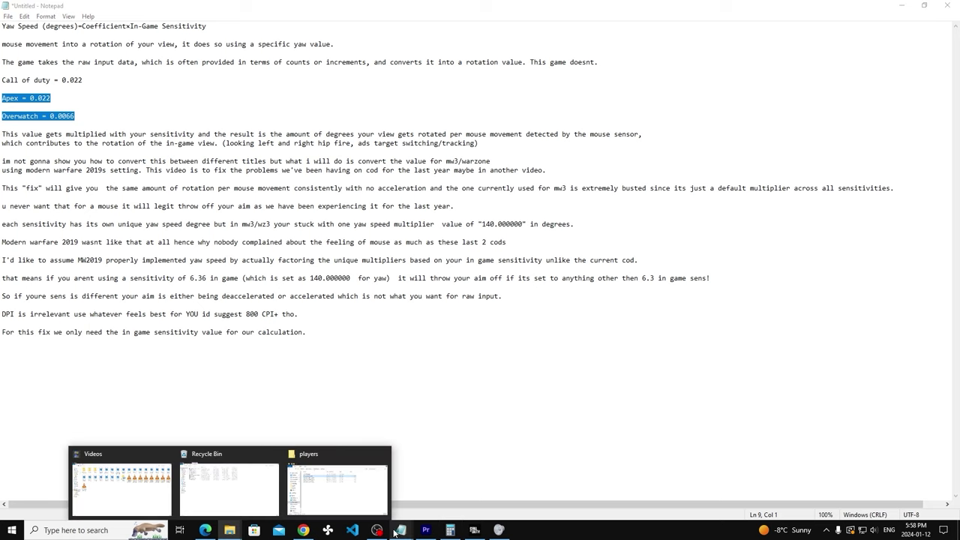
{"action": "mouse_move", "coordinate": [401, 530]}
{"action": "left_click", "coordinate": [429, 497]}
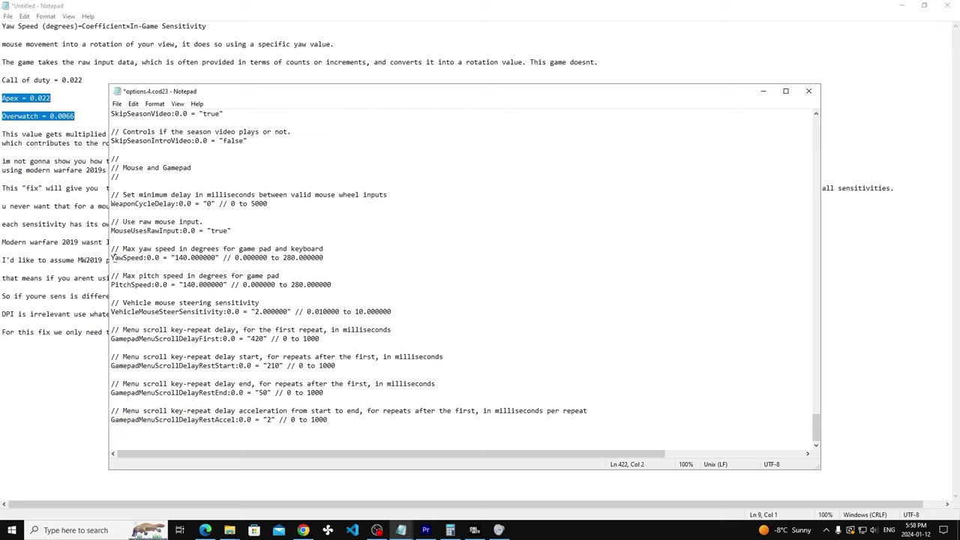
{"action": "left_click_drag", "start_coordinate": [112, 257], "coordinate": [210, 263]}
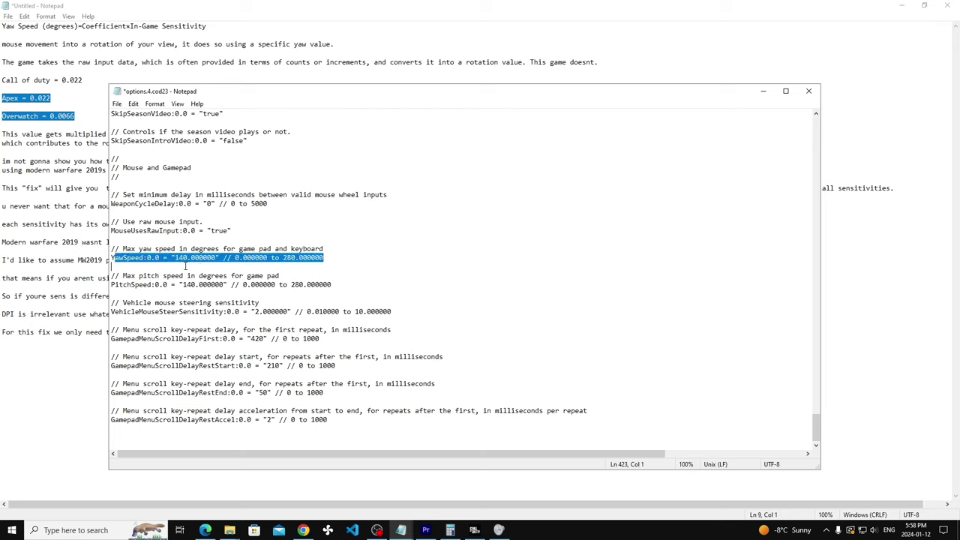
{"action": "left_click_drag", "start_coordinate": [335, 285], "coordinate": [98, 249]}
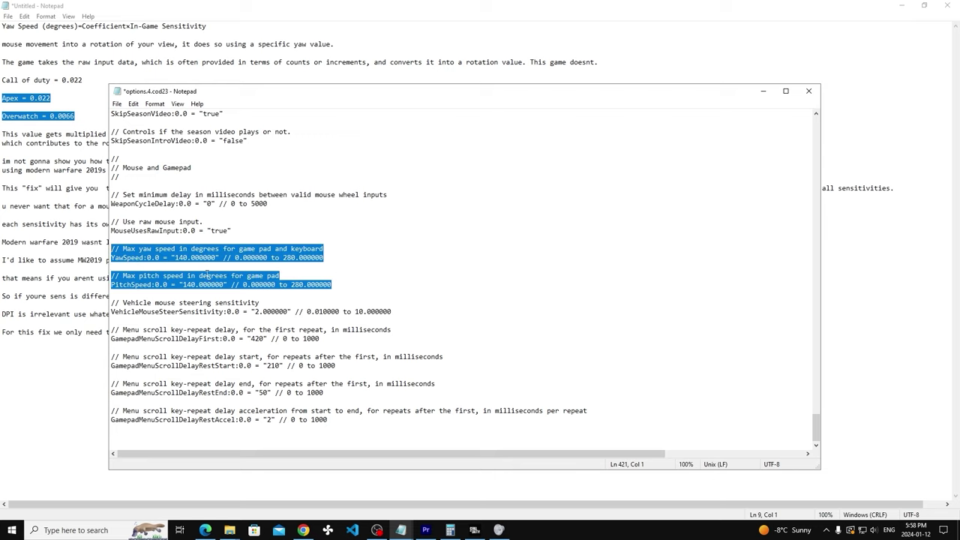
{"action": "left_click", "coordinate": [451, 523]}
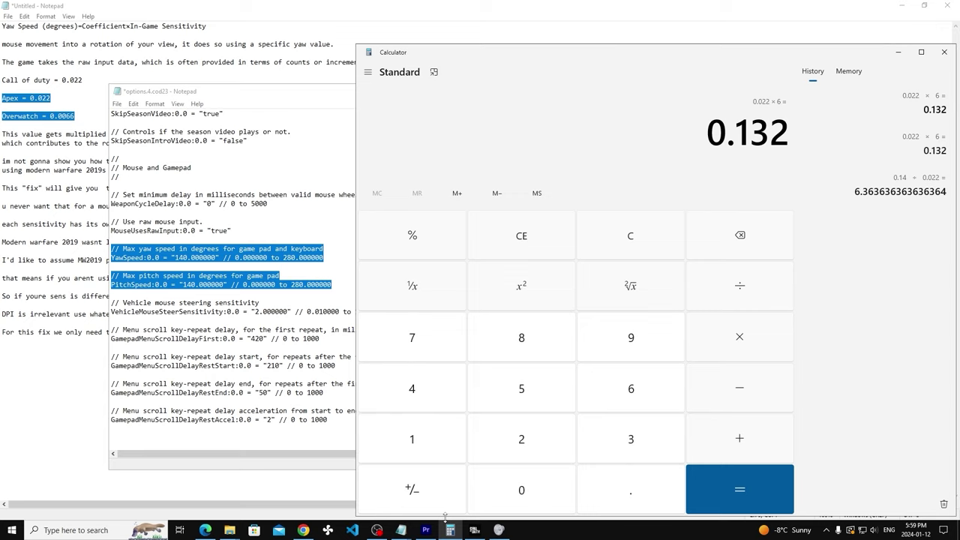
{"action": "left_click", "coordinate": [620, 244]}
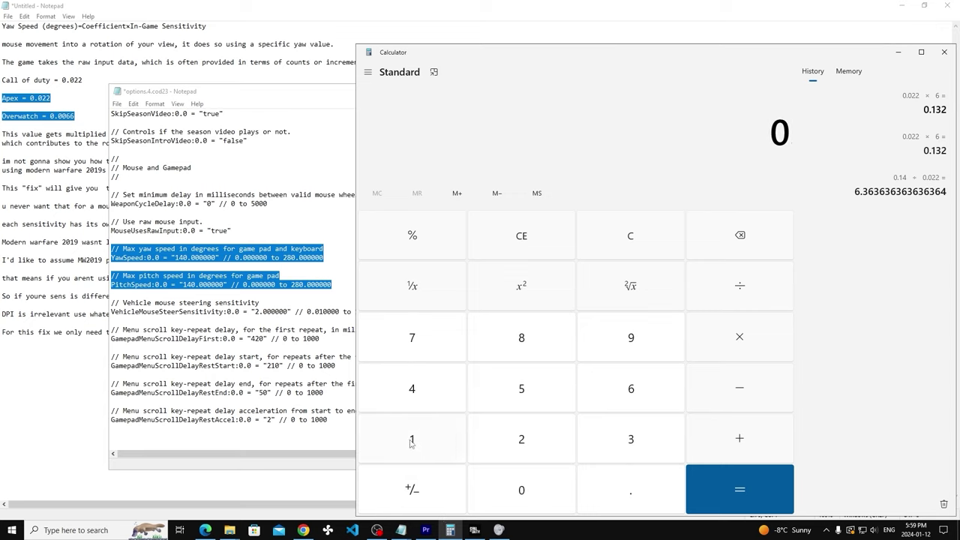
{"action": "left_click", "coordinate": [429, 440]}
{"action": "left_click", "coordinate": [425, 393]}
{"action": "left_click", "coordinate": [520, 491]}
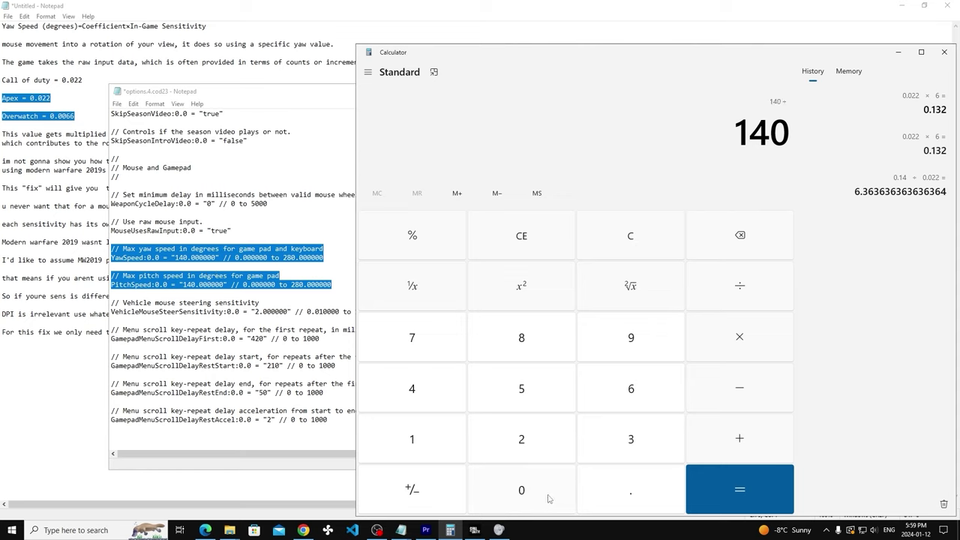
{"action": "left_click", "coordinate": [647, 248]}
Step: Divide 0.140 by 0.022 in Calculator and highlight the result down to its second decimal
{"action": "left_click", "coordinate": [627, 490]}
{"action": "left_click", "coordinate": [412, 439]}
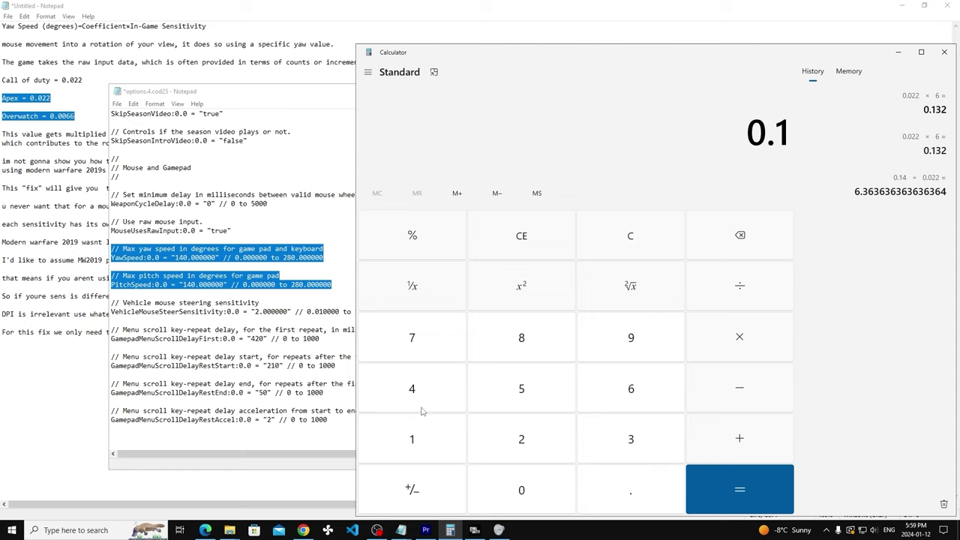
{"action": "left_click", "coordinate": [415, 396]}
{"action": "left_click", "coordinate": [525, 497]}
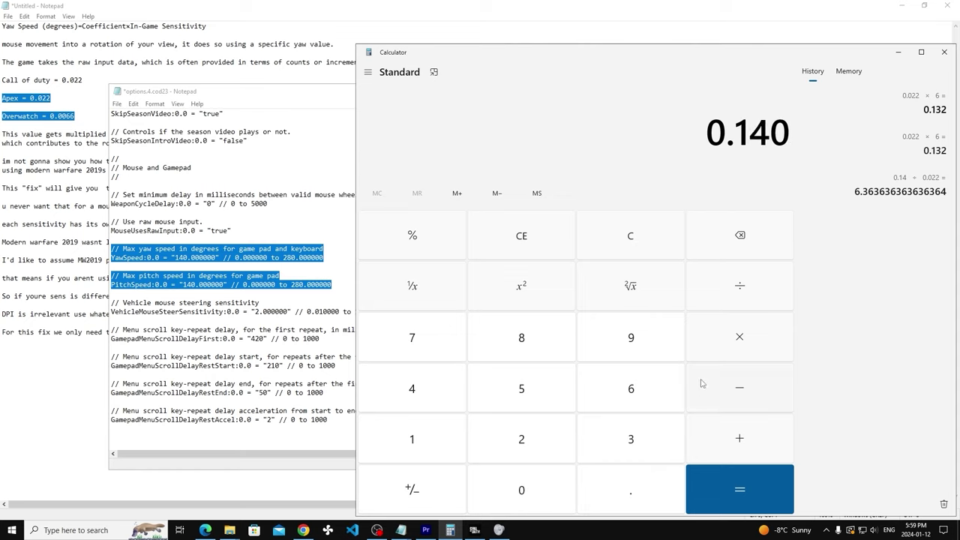
{"action": "left_click", "coordinate": [732, 293]}
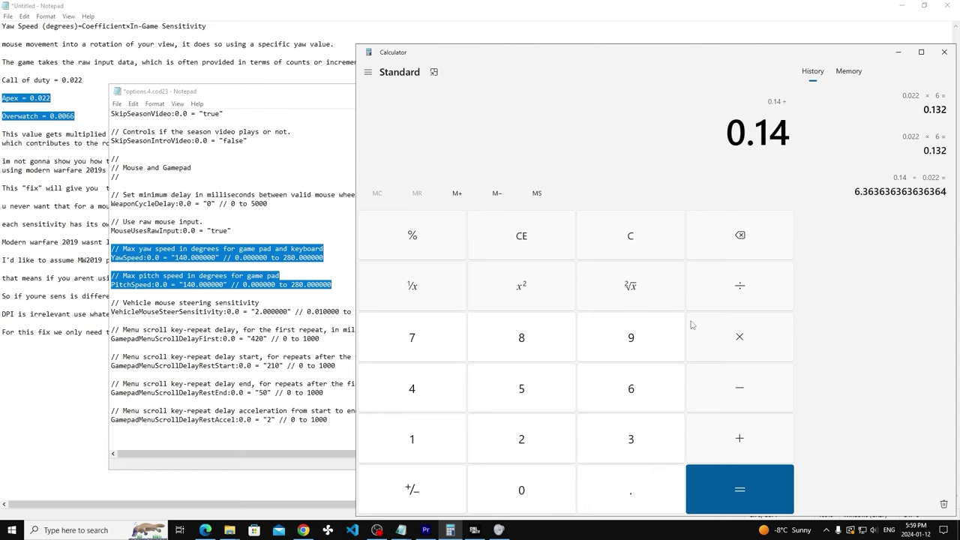
{"action": "left_click", "coordinate": [526, 491]}
{"action": "left_click", "coordinate": [630, 489]}
{"action": "left_click", "coordinate": [525, 491]}
{"action": "double_click", "coordinate": [521, 438]}
{"action": "left_click", "coordinate": [716, 469]}
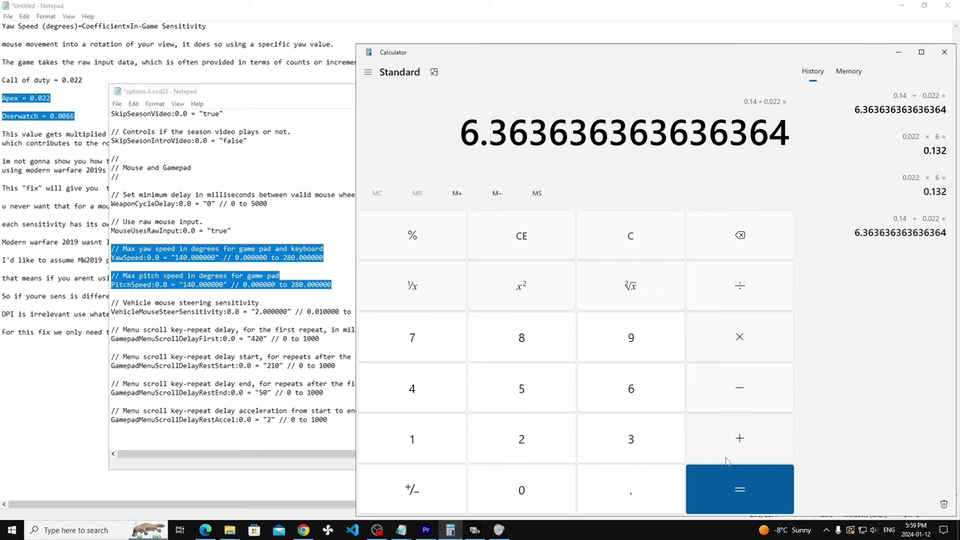
{"action": "left_click_drag", "start_coordinate": [470, 143], "coordinate": [531, 145]}
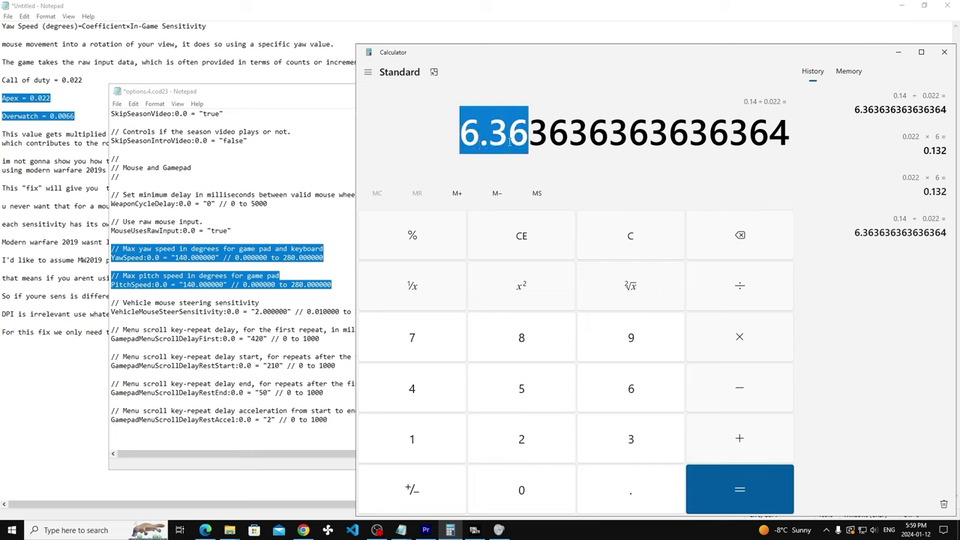
Step: Multiply 6.36 by 0.022 in Calculator and highlight the whole result
{"action": "left_click", "coordinate": [625, 239]}
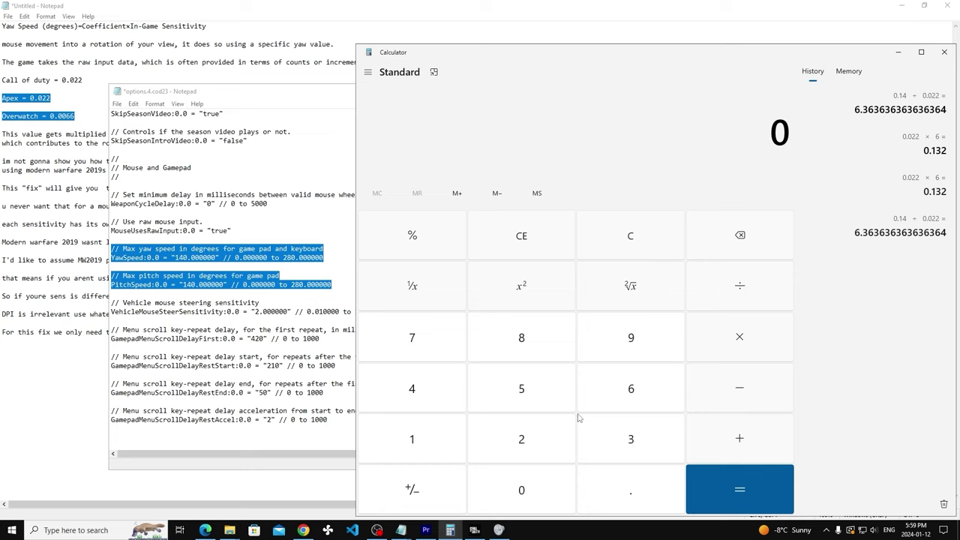
{"action": "left_click", "coordinate": [631, 388]}
{"action": "left_click", "coordinate": [645, 492]}
{"action": "left_click", "coordinate": [639, 458]}
{"action": "left_click", "coordinate": [625, 391]}
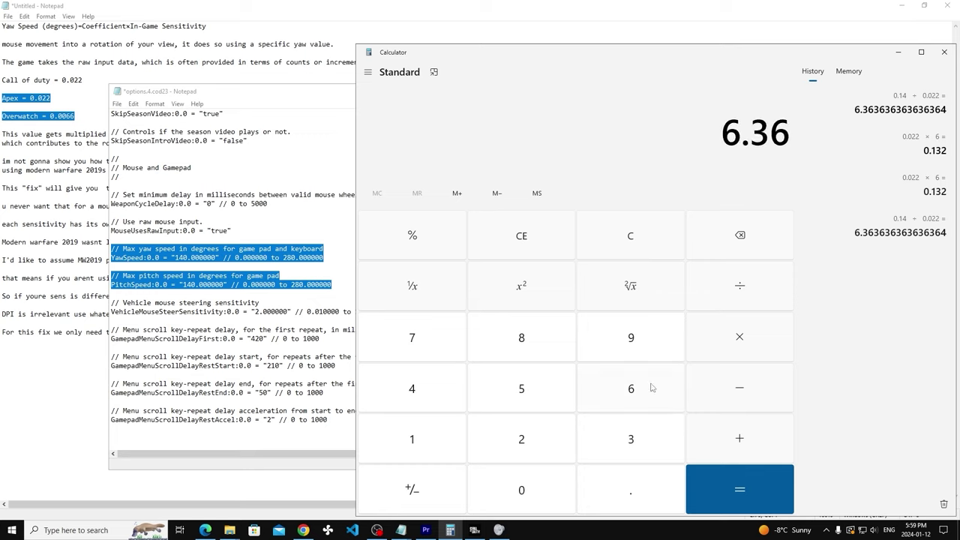
{"action": "left_click", "coordinate": [731, 344]}
{"action": "left_click", "coordinate": [559, 491]}
{"action": "left_click", "coordinate": [616, 491]}
{"action": "left_click", "coordinate": [526, 489]}
{"action": "left_click", "coordinate": [522, 439]}
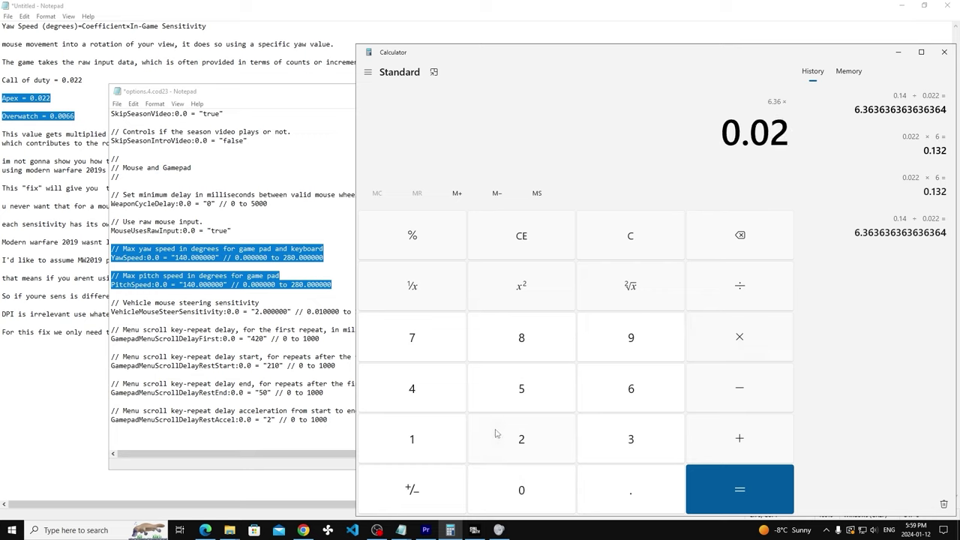
{"action": "left_click", "coordinate": [522, 439]}
{"action": "left_click", "coordinate": [739, 489]}
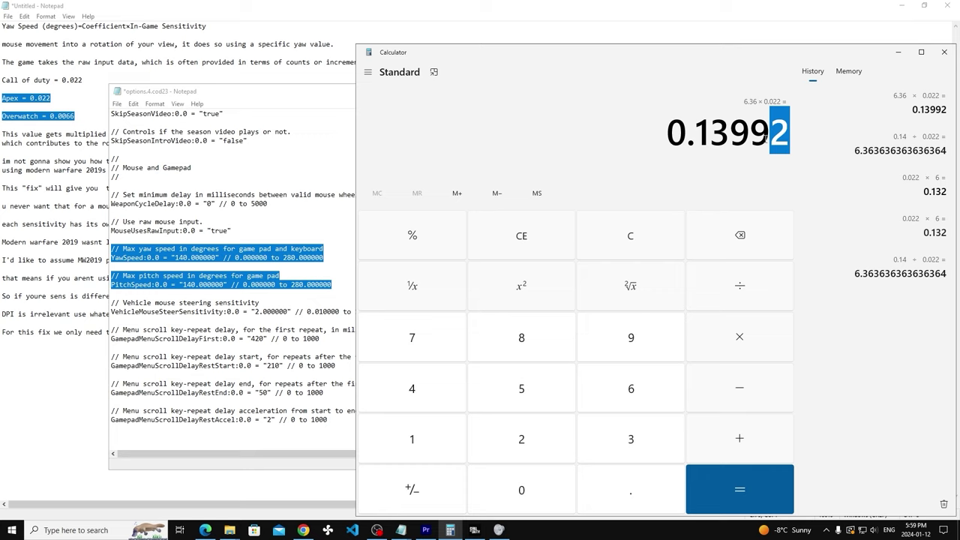
{"action": "left_click_drag", "start_coordinate": [765, 138], "coordinate": [677, 141]}
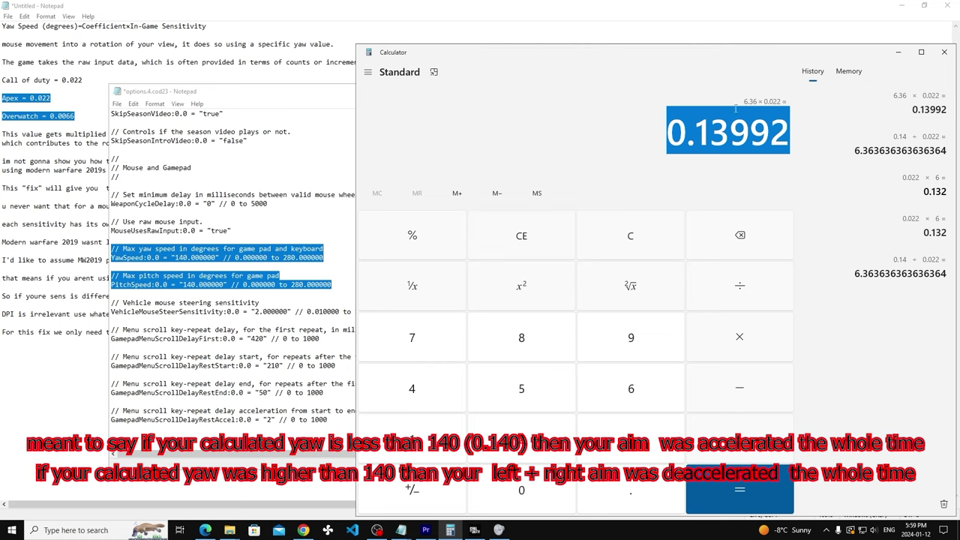
Step: Switch to Call of Duty, leave the graphics settings and test aiming and turning the view in the firing range
{"action": "left_click", "coordinate": [183, 286]}
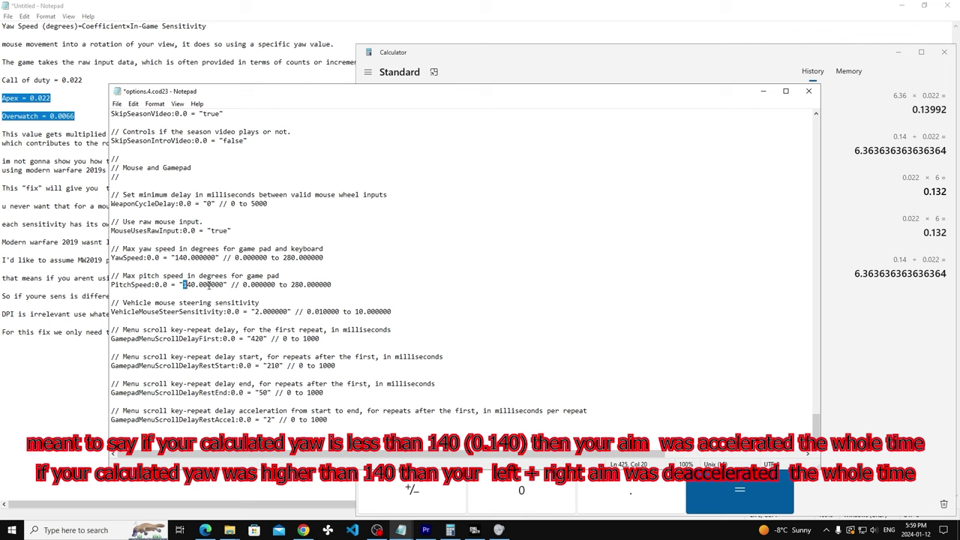
{"action": "left_click", "coordinate": [475, 531]}
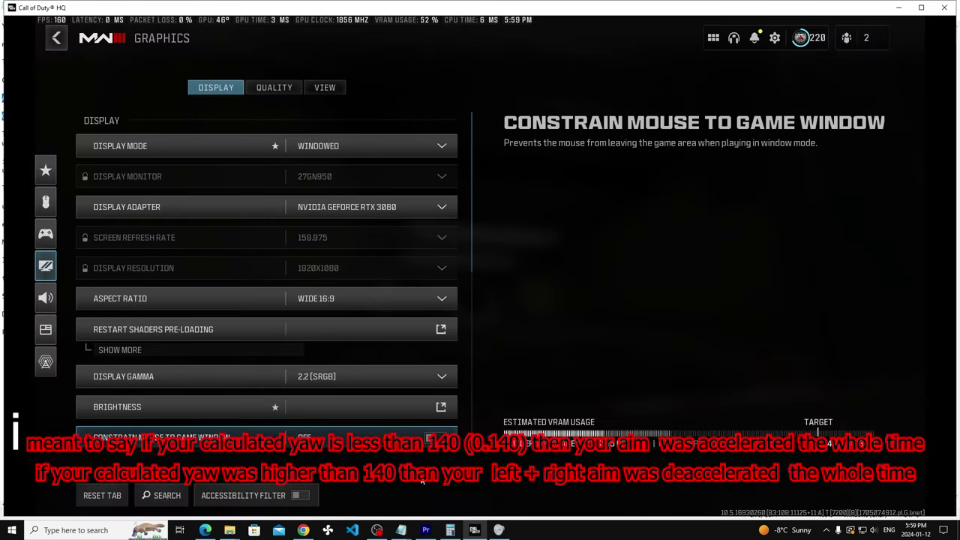
{"action": "key", "text": "Escape"}
{"action": "key", "text": "Escape"}
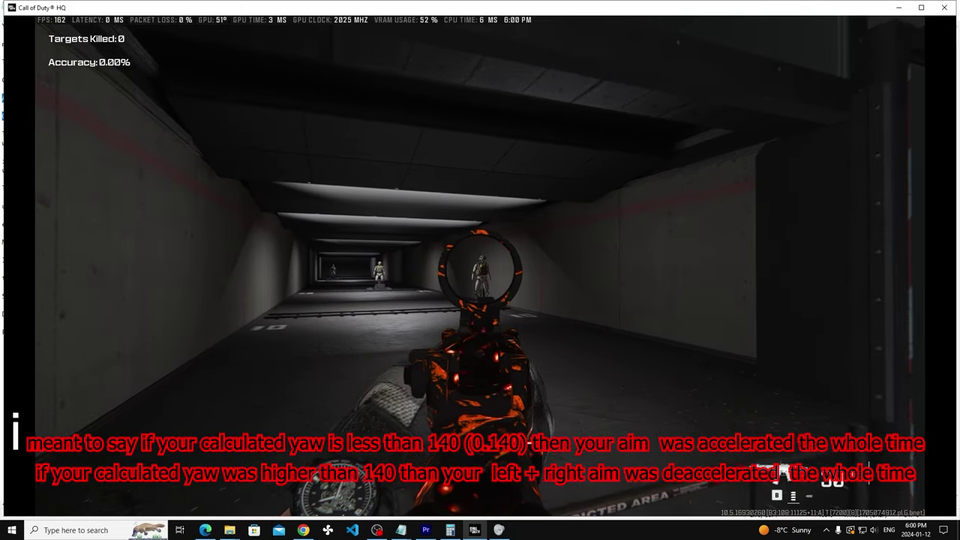
{"action": "key", "text": "w"}
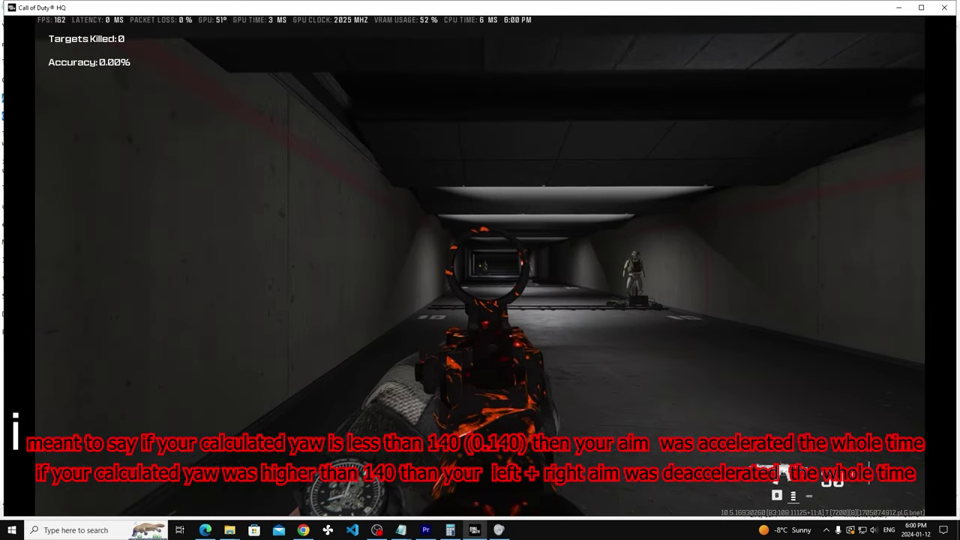
{"action": "key", "text": "s"}
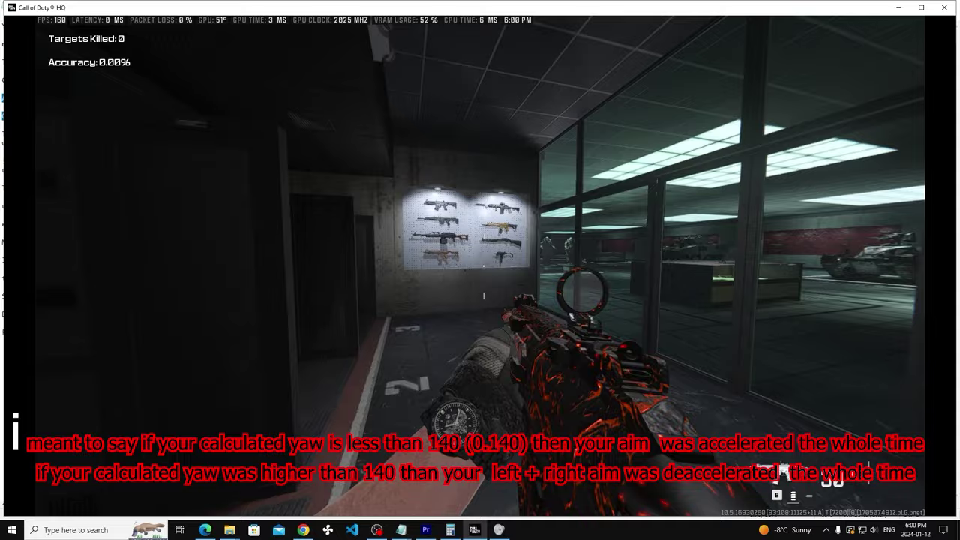
{"action": "key", "text": "1"}
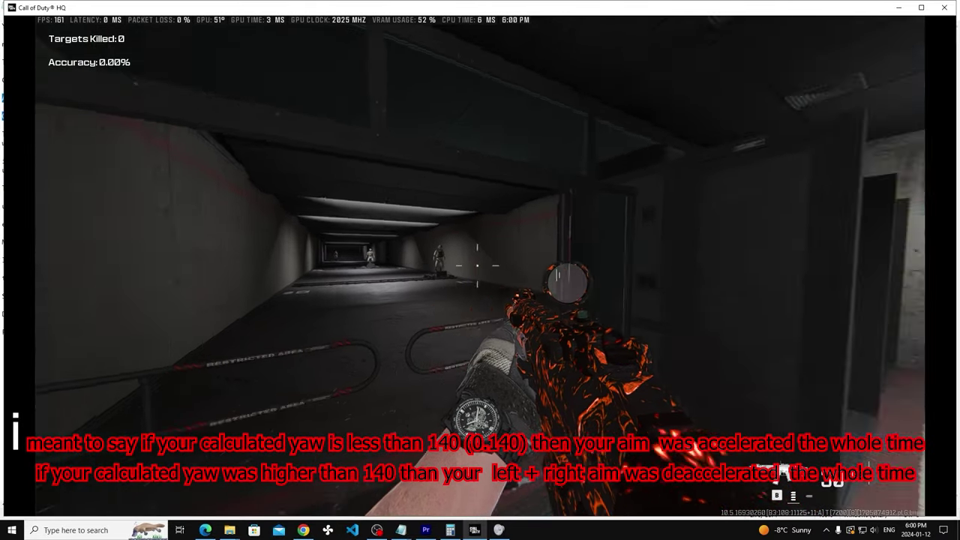
{"action": "key", "text": "s"}
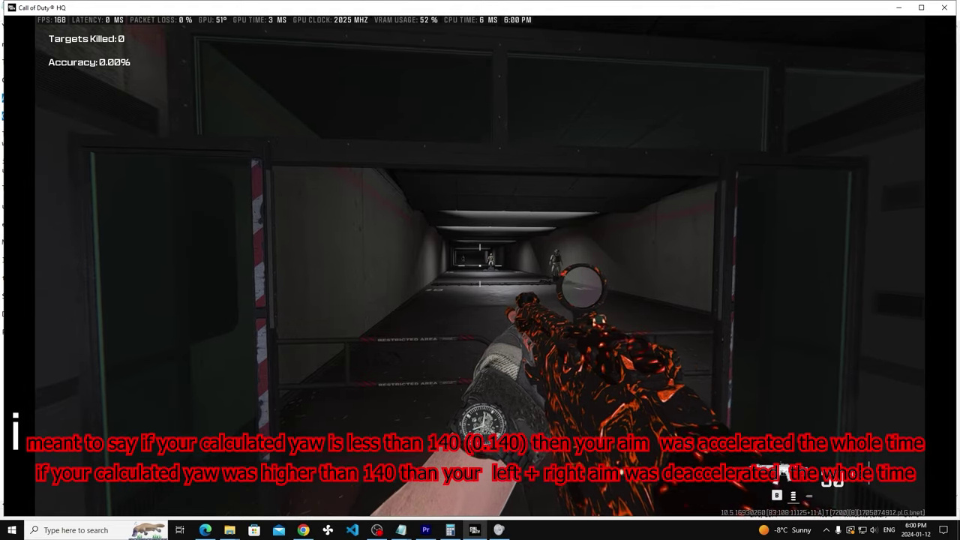
{"action": "key", "text": "w"}
{"action": "key", "text": "s"}
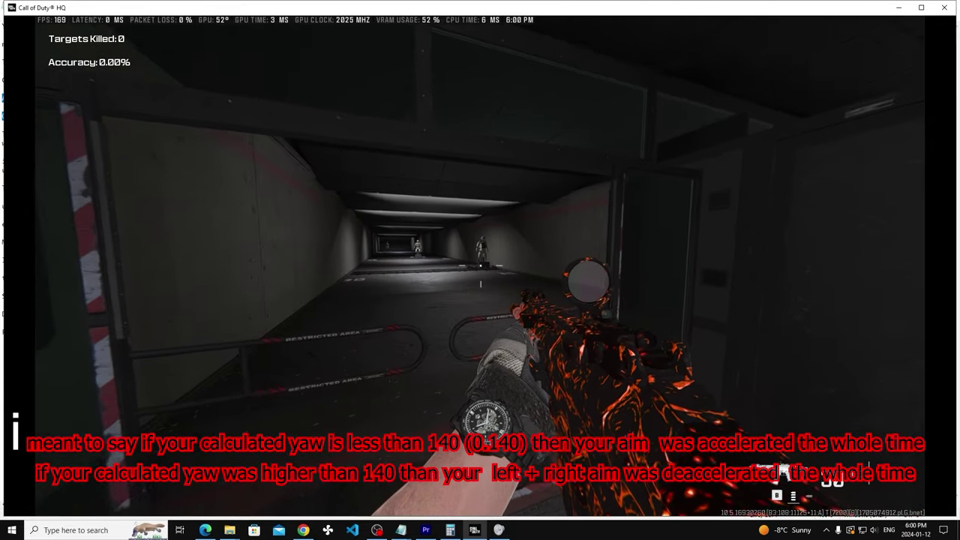
{"action": "key", "text": "super"}
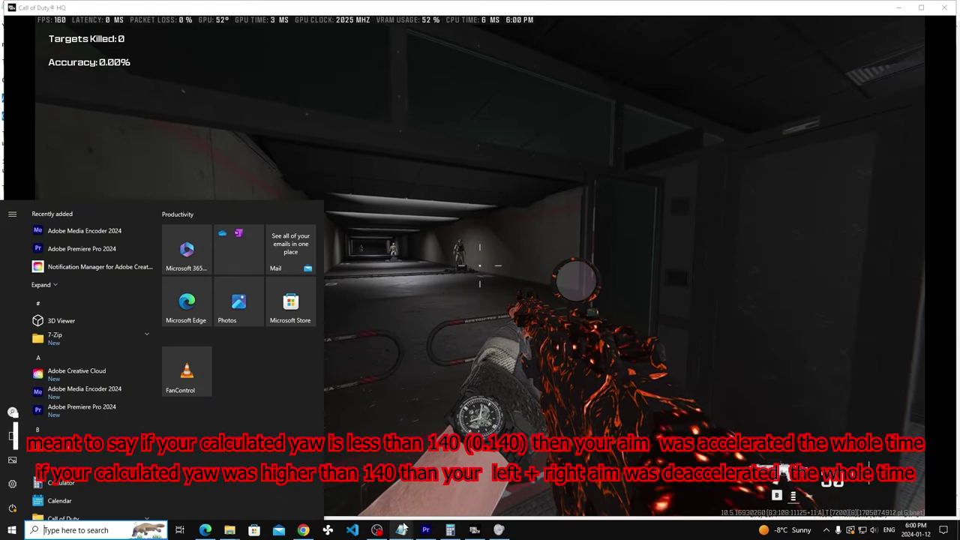
{"action": "key", "text": "super"}
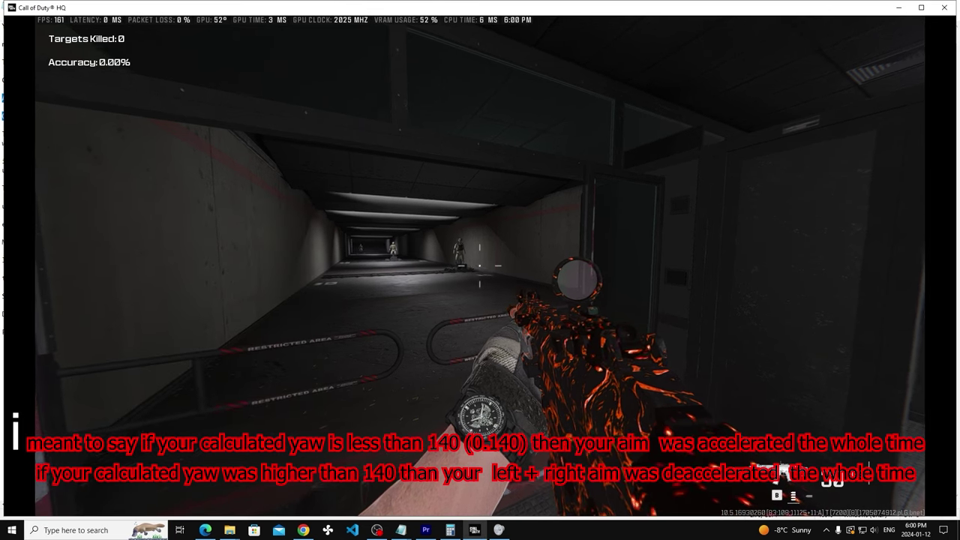
{"action": "key", "text": "super"}
{"action": "key", "text": "super"}
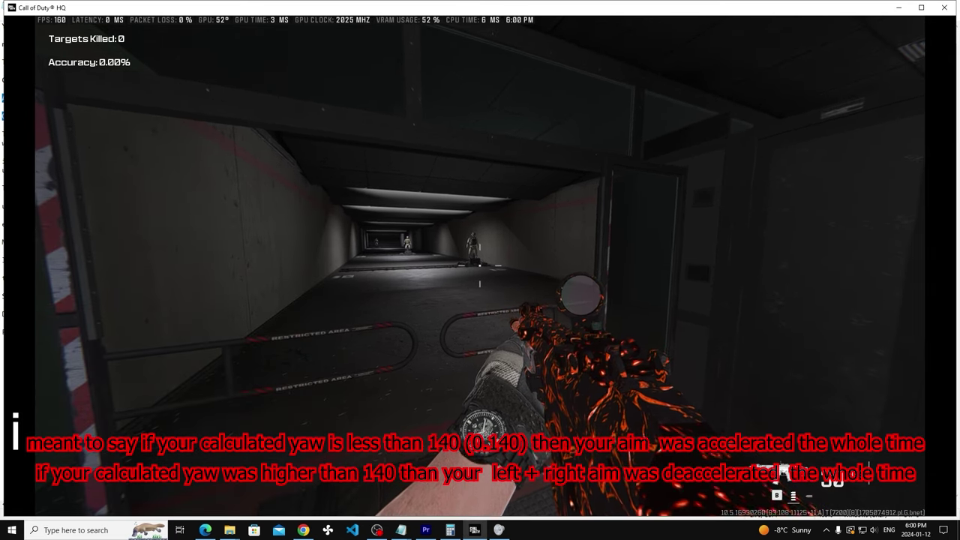
{"action": "key", "text": "super"}
{"action": "key", "text": "super"}
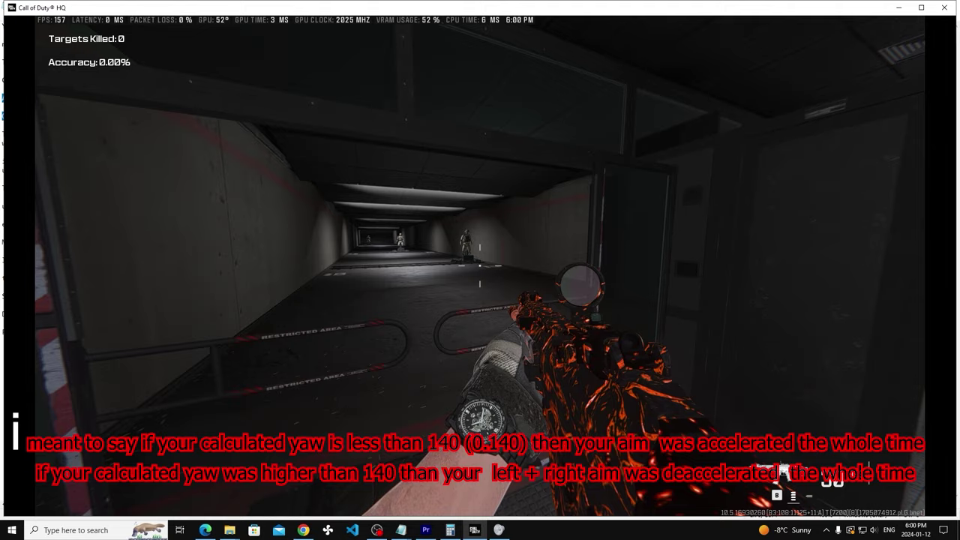
{"action": "key", "text": "super"}
{"action": "key", "text": "super"}
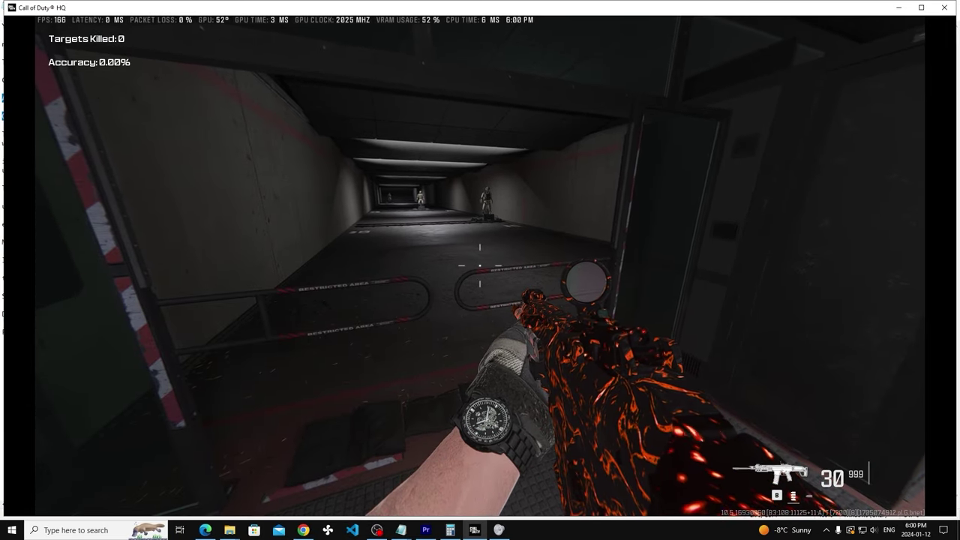
Step: Switch to the Notepad notes with worked examples and highlight the yaw formula, the 0.022 x 6 calculation and its result
{"action": "key", "text": "alt+Tab"}
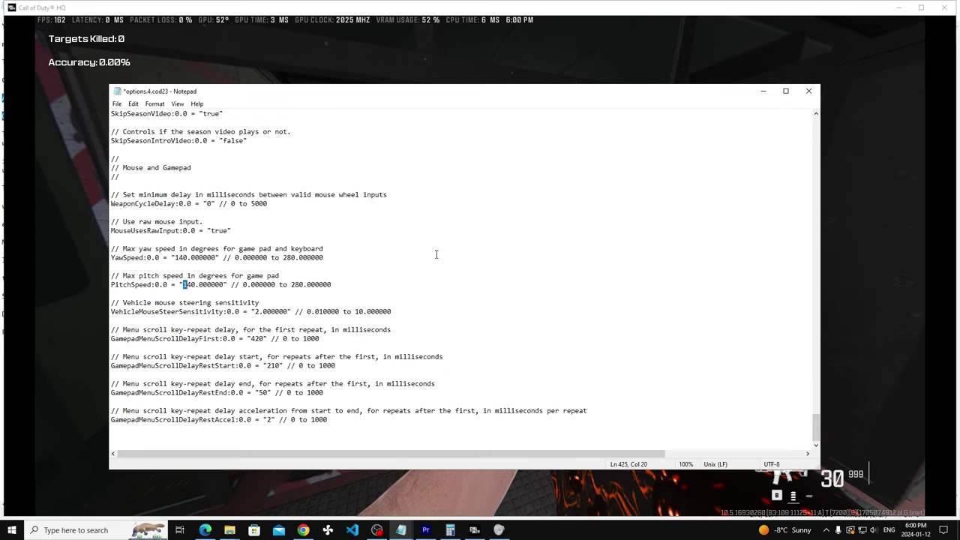
{"action": "left_click", "coordinate": [396, 530]}
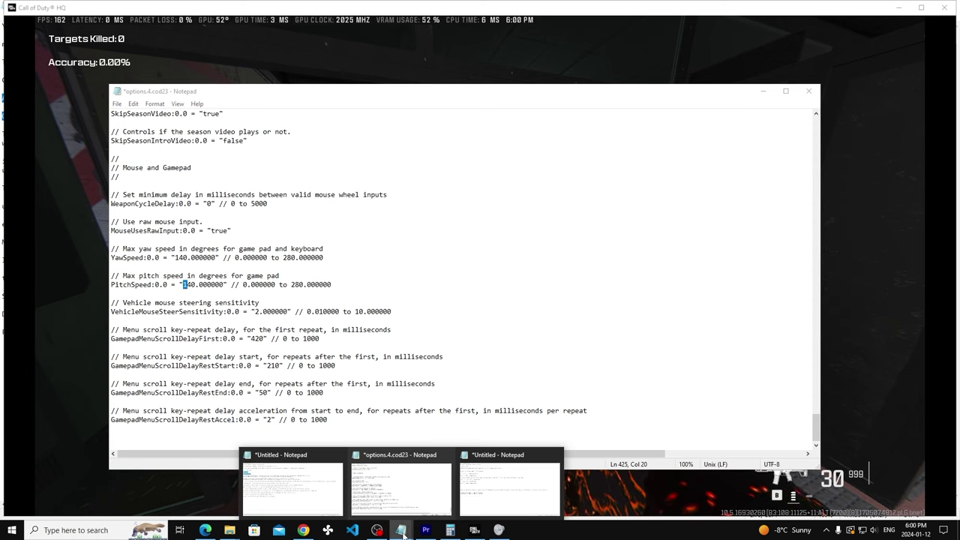
{"action": "left_click", "coordinate": [510, 490]}
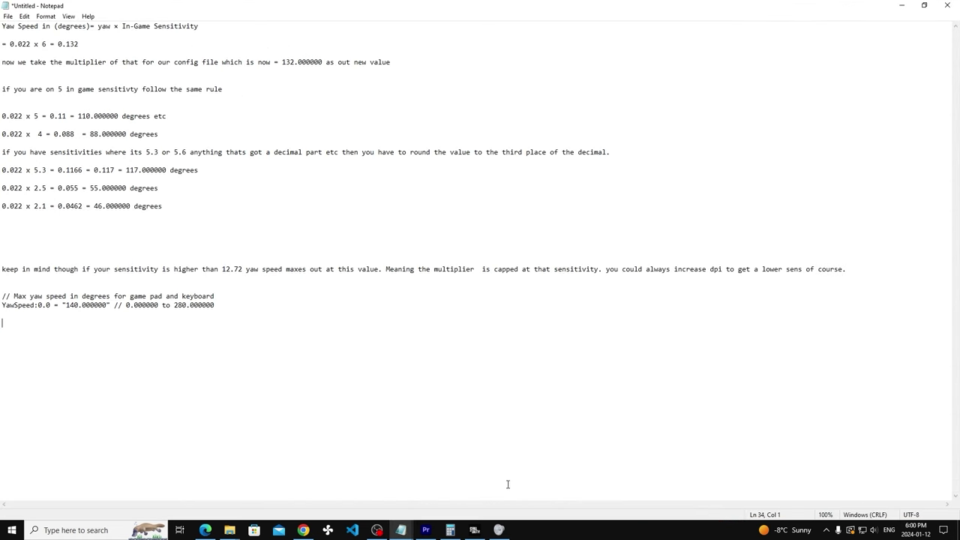
{"action": "left_click_drag", "start_coordinate": [112, 47], "coordinate": [2, 27]}
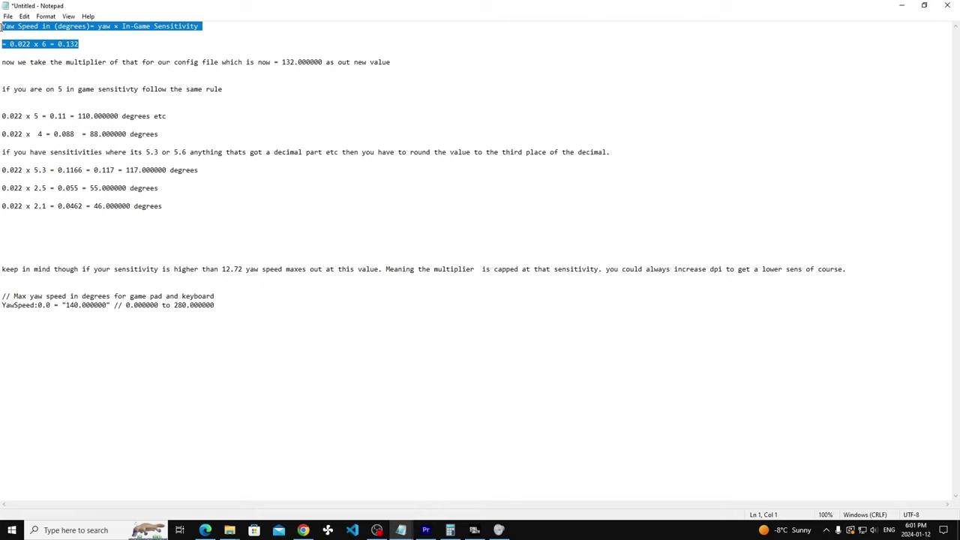
{"action": "left_click", "coordinate": [84, 43]}
{"action": "left_click_drag", "start_coordinate": [84, 42], "coordinate": [3, 43]}
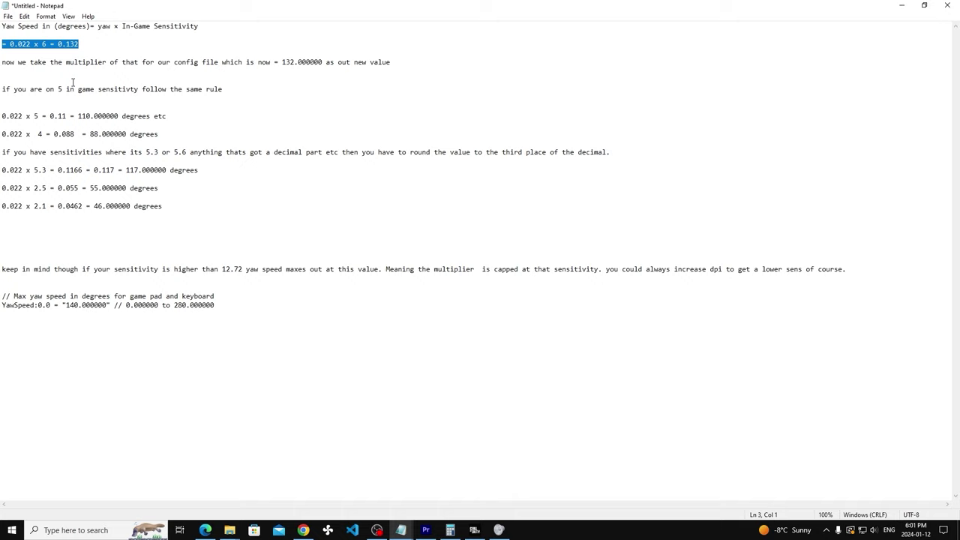
{"action": "left_click", "coordinate": [78, 44]}
{"action": "left_click_drag", "start_coordinate": [80, 44], "coordinate": [54, 43]}
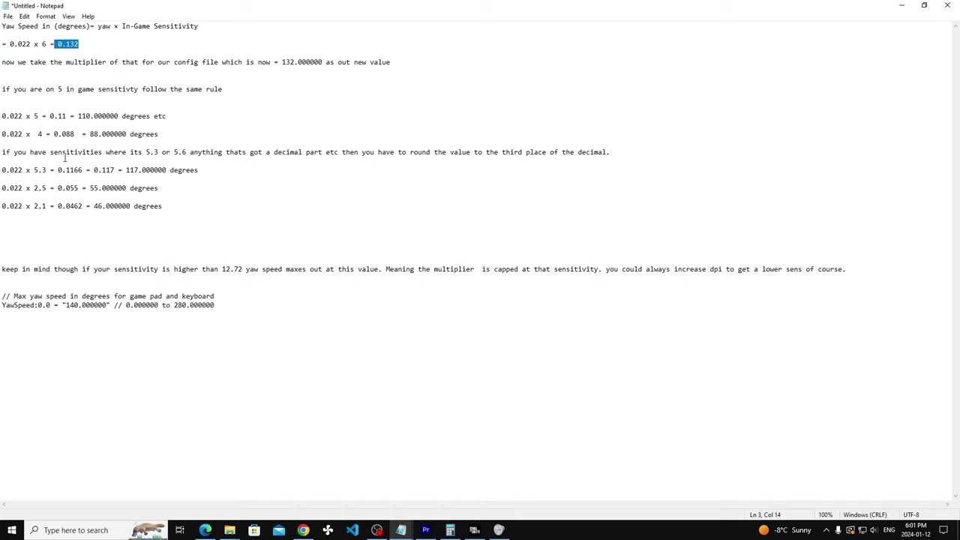
Step: Highlight the parts of the 0.022 x 5 example, including 0.11 and 110.000000 degrees
{"action": "left_click", "coordinate": [34, 116]}
{"action": "left_click_drag", "start_coordinate": [3, 116], "coordinate": [24, 117]}
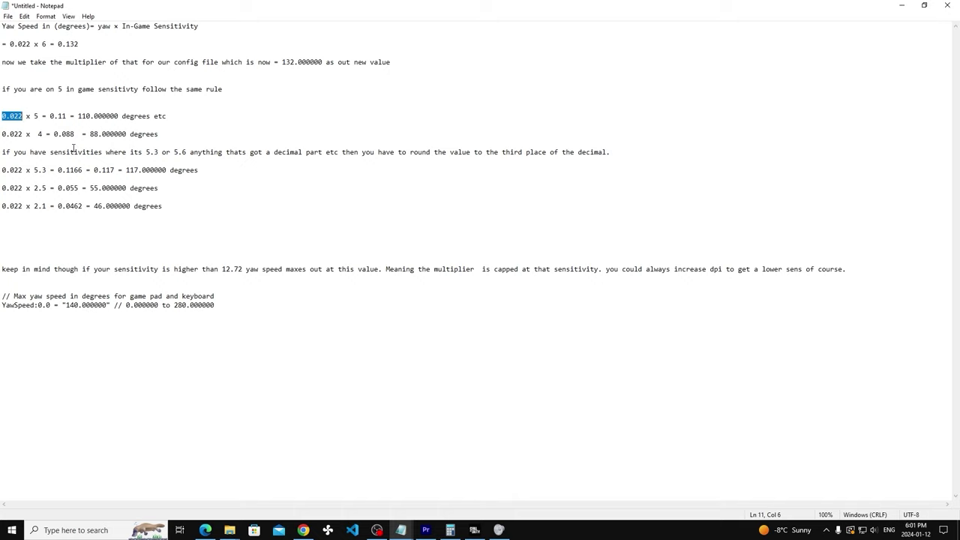
{"action": "left_click", "coordinate": [13, 126]}
{"action": "left_click_drag", "start_coordinate": [2, 116], "coordinate": [67, 117]}
{"action": "left_click", "coordinate": [96, 116]}
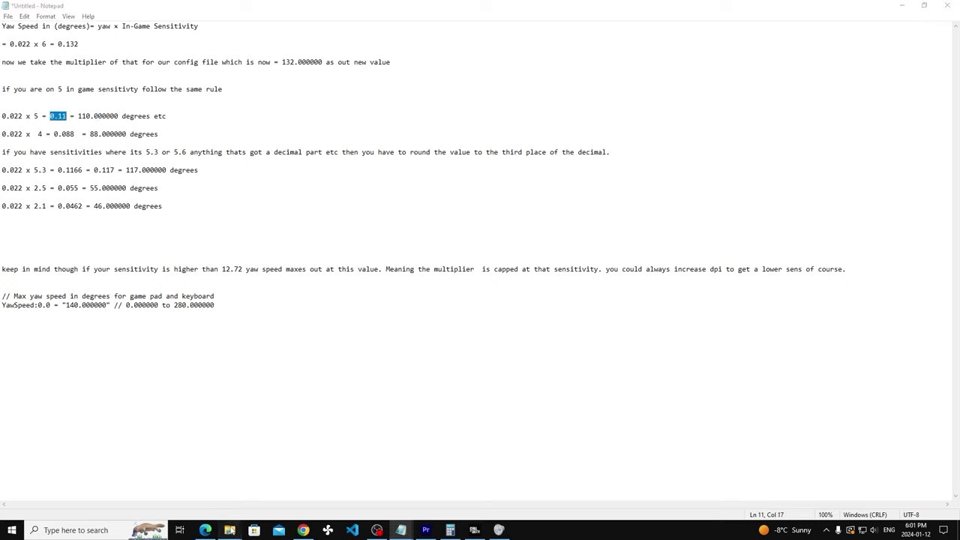
{"action": "left_click", "coordinate": [263, 386]}
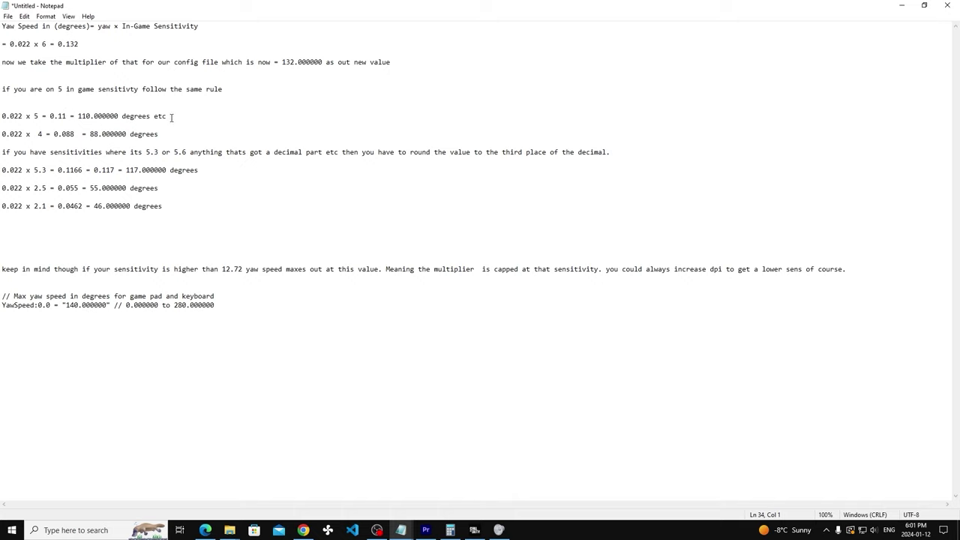
{"action": "left_click_drag", "start_coordinate": [171, 118], "coordinate": [80, 120]}
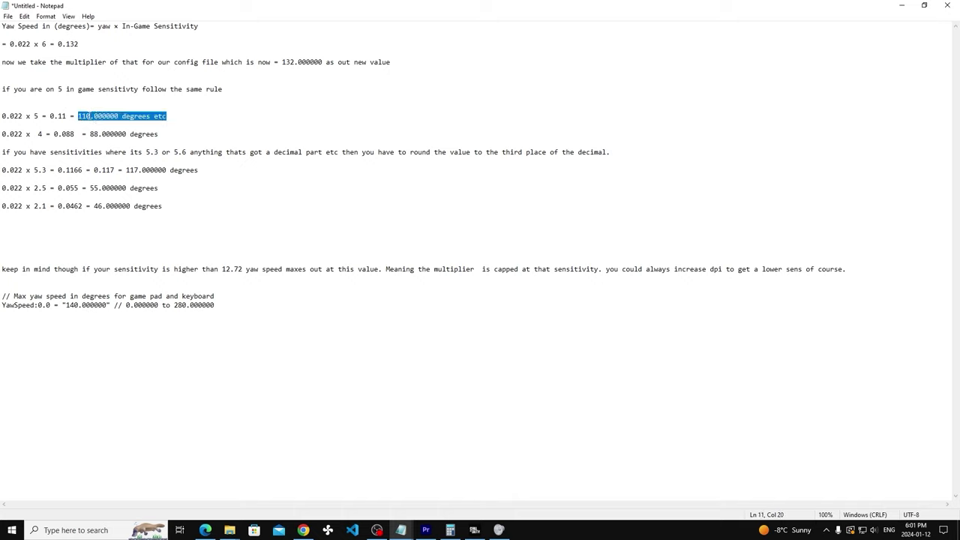
{"action": "left_click", "coordinate": [106, 118]}
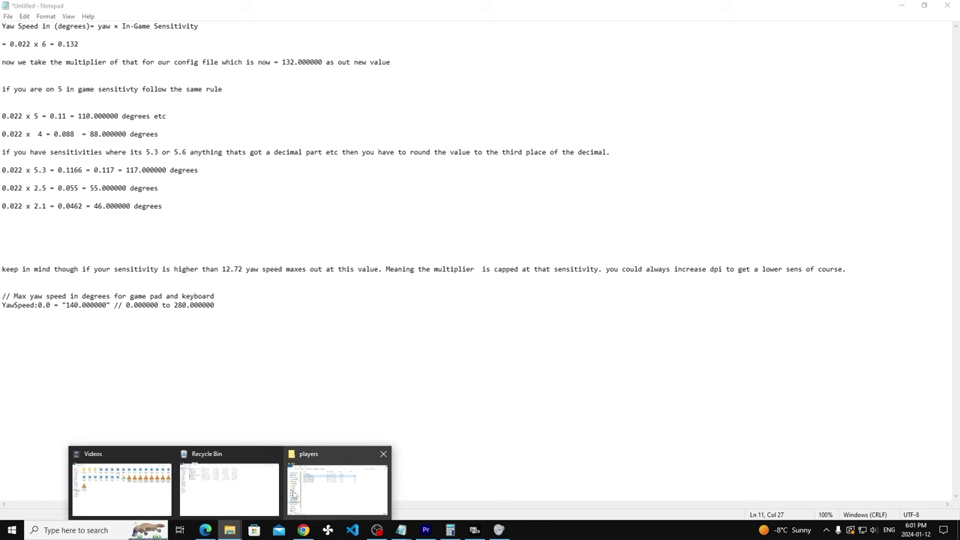
Step: Switch to options.4.cod23 and highlight the YawSpeed and PitchSpeed values
{"action": "mouse_move", "coordinate": [401, 531]}
{"action": "left_click", "coordinate": [477, 498]}
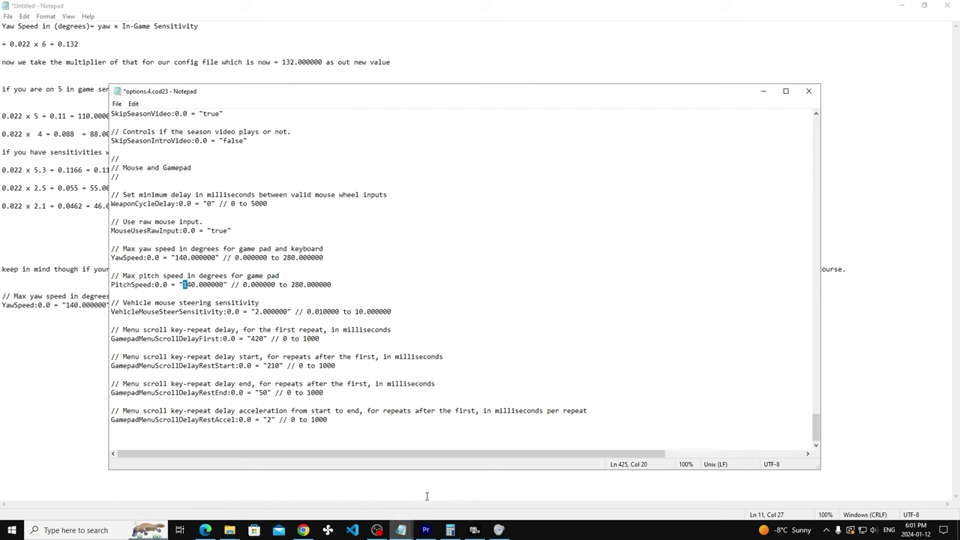
{"action": "left_click_drag", "start_coordinate": [215, 257], "coordinate": [175, 257]}
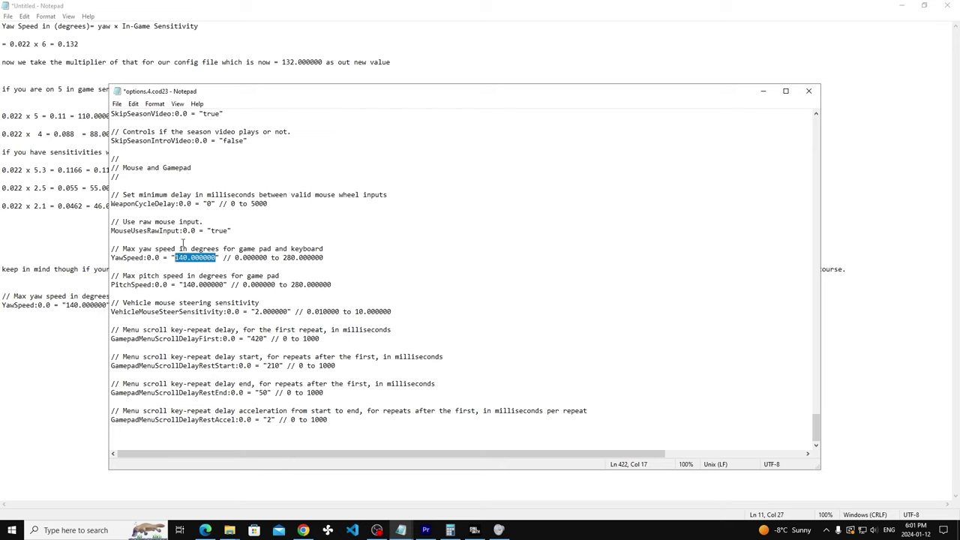
{"action": "left_click_drag", "start_coordinate": [222, 285], "coordinate": [181, 285]}
{"action": "left_click", "coordinate": [279, 275]}
{"action": "left_click", "coordinate": [216, 257]}
{"action": "left_click_drag", "start_coordinate": [217, 257], "coordinate": [190, 260]}
Step: Check the worked examples in the notes and return to the YawSpeed setting in options.4.cod23
{"action": "left_click", "coordinate": [54, 240]}
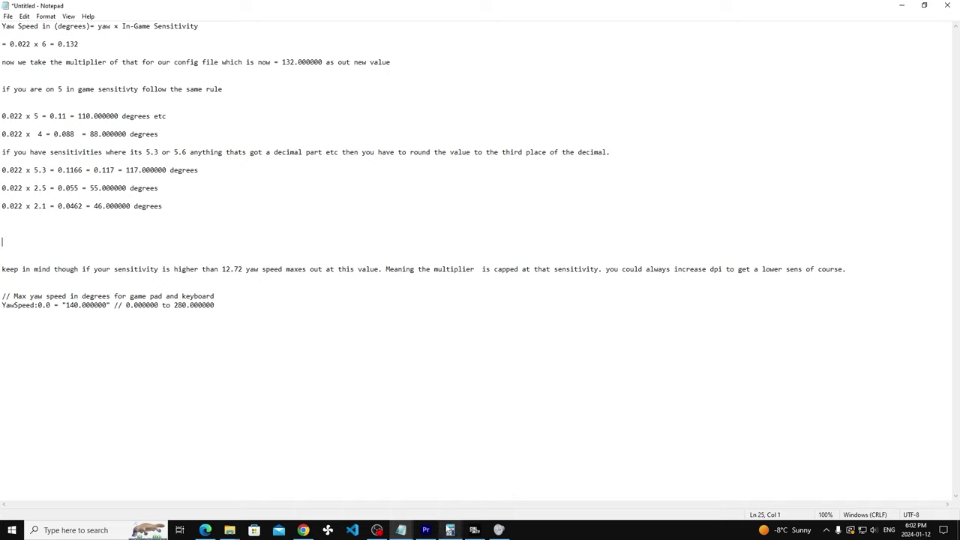
{"action": "left_click", "coordinate": [401, 530]}
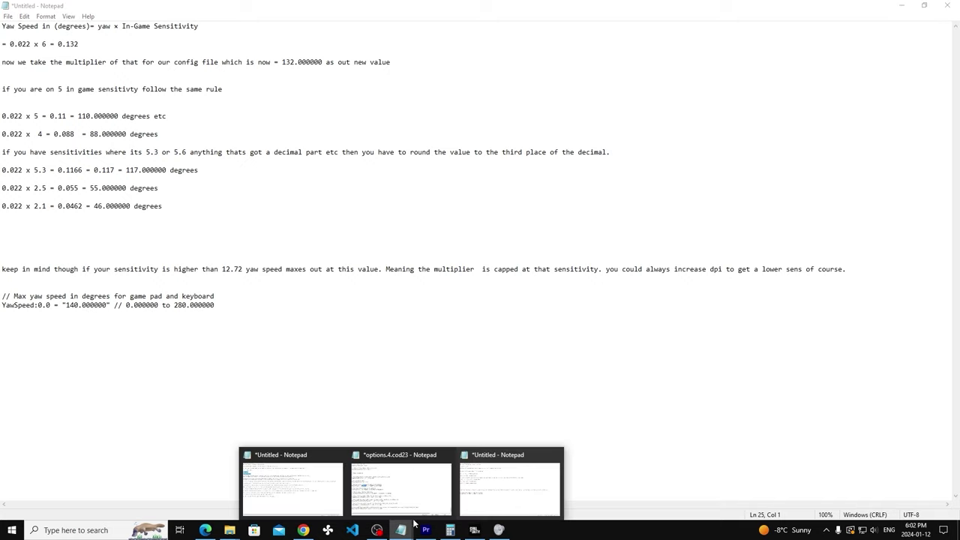
{"action": "left_click", "coordinate": [482, 490]}
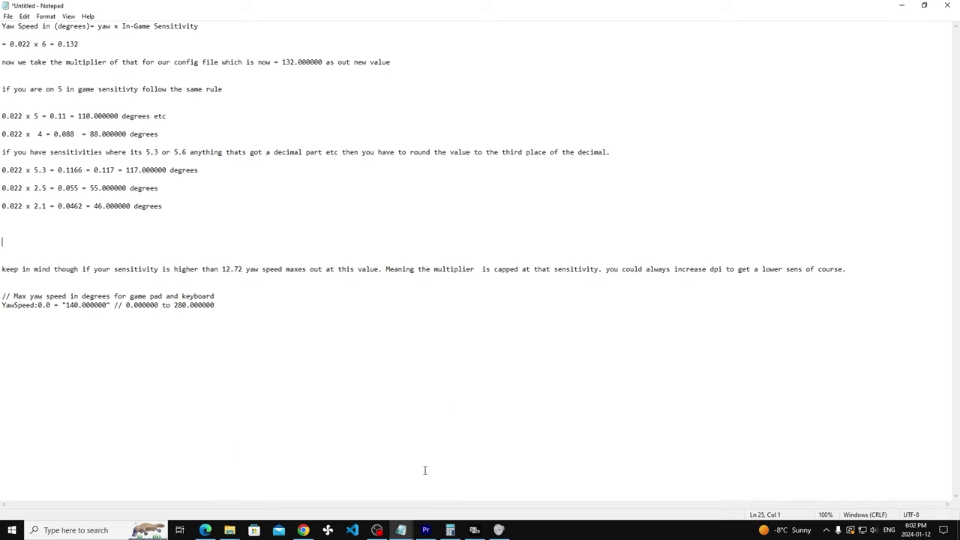
{"action": "left_click", "coordinate": [401, 531]}
{"action": "left_click", "coordinate": [410, 495]}
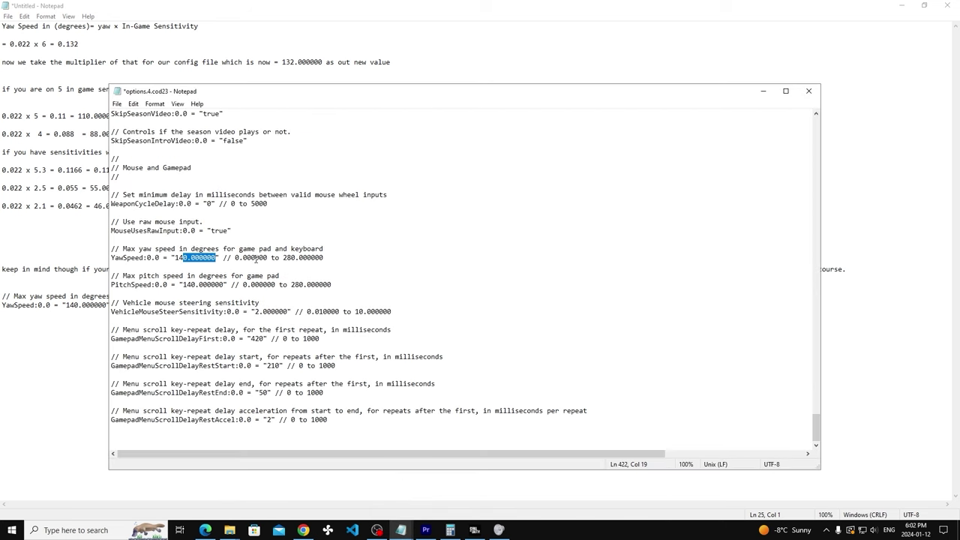
Step: In a blank note, write a greeting with the presenter's name and "today i will be showing you how To fix mouse input in mdoern"
{"action": "left_click", "coordinate": [117, 104]}
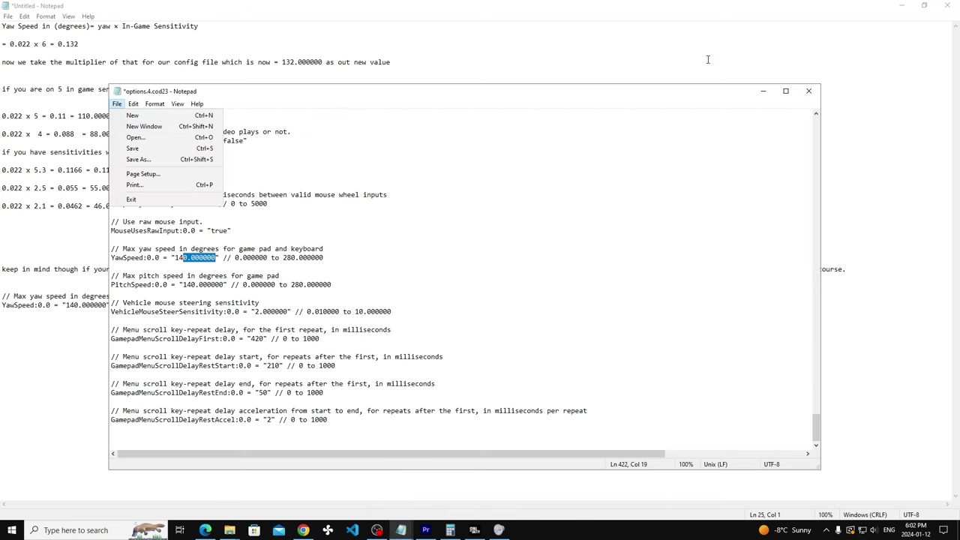
{"action": "left_click", "coordinate": [174, 118]}
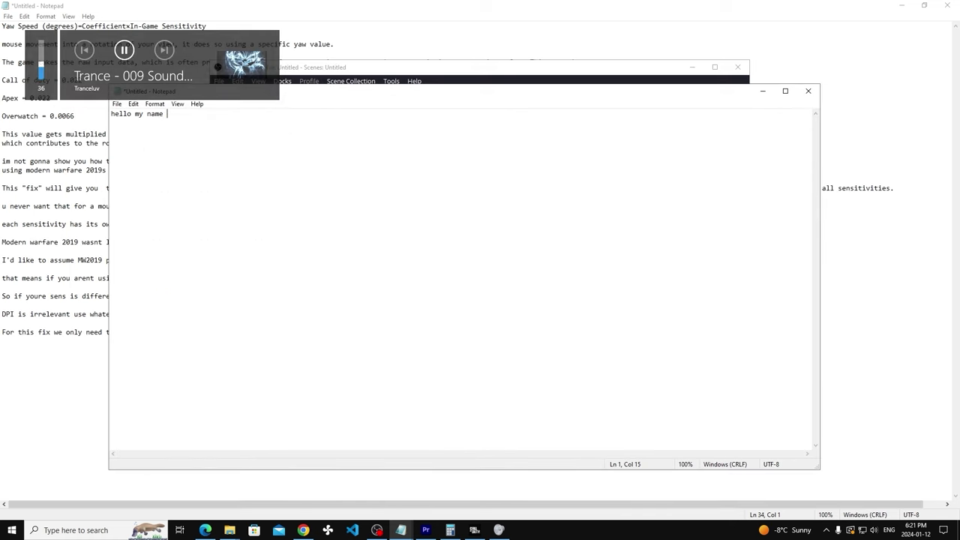
{"action": "type", "text": "is khro"}
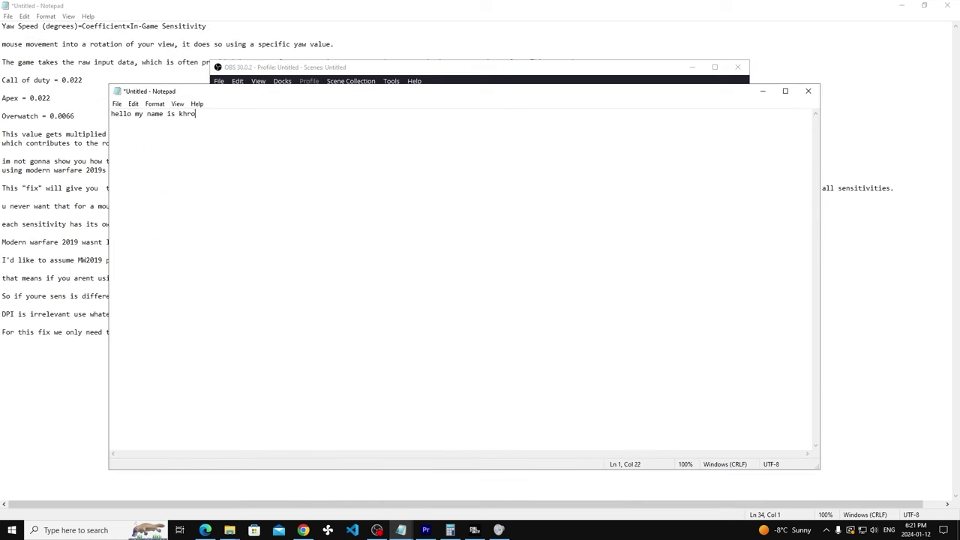
{"action": "type", "text": "mezee and today i will be showing you how To f"}
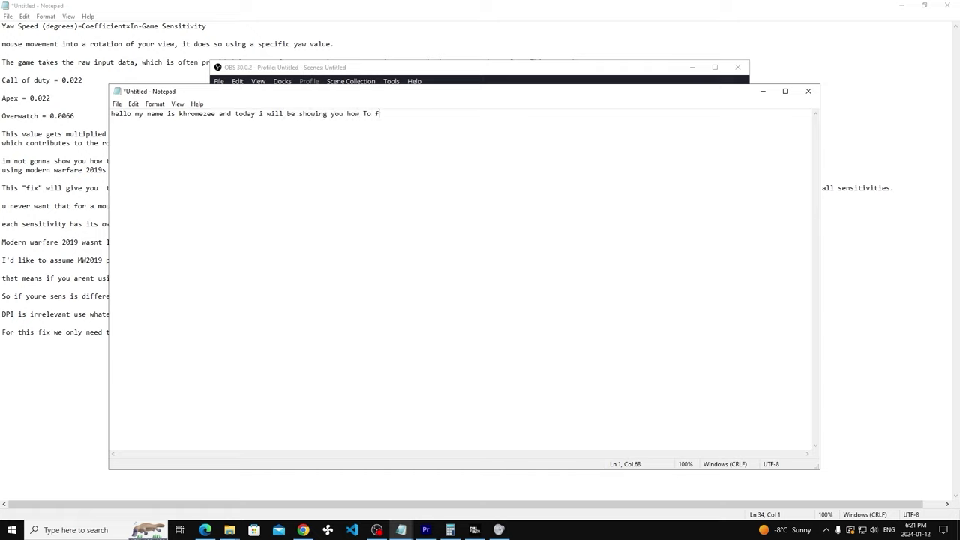
{"action": "type", "text": "ix mouse input in mdoern"}
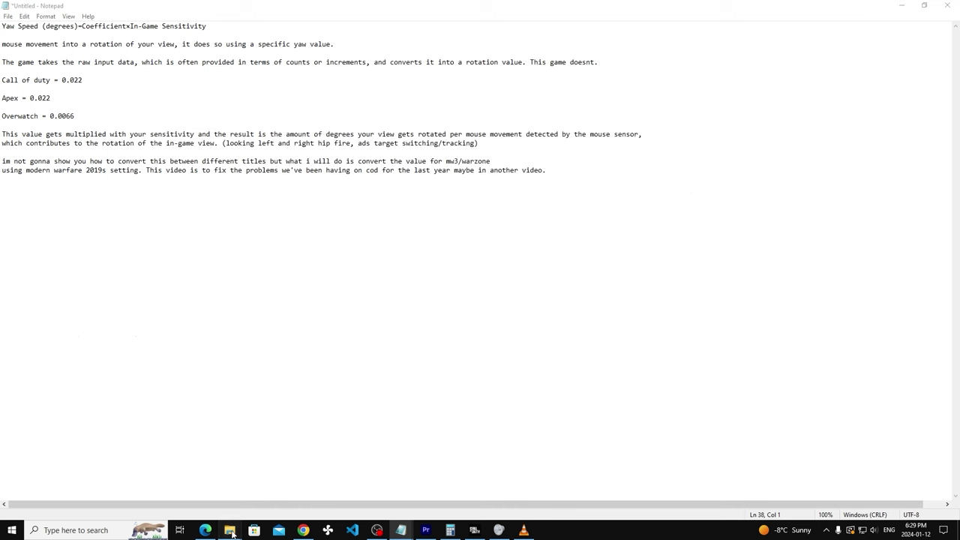
Step: Open options.4.cod23 from the players folder under Documents > Call of Duty in File Explorer
{"action": "left_click", "coordinate": [229, 530]}
{"action": "left_click", "coordinate": [325, 480]}
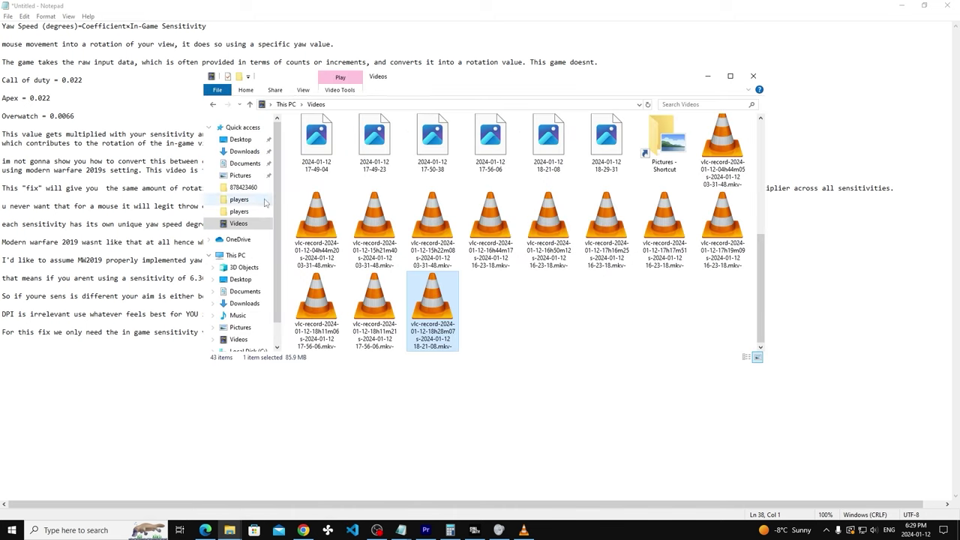
{"action": "left_click", "coordinate": [244, 162]}
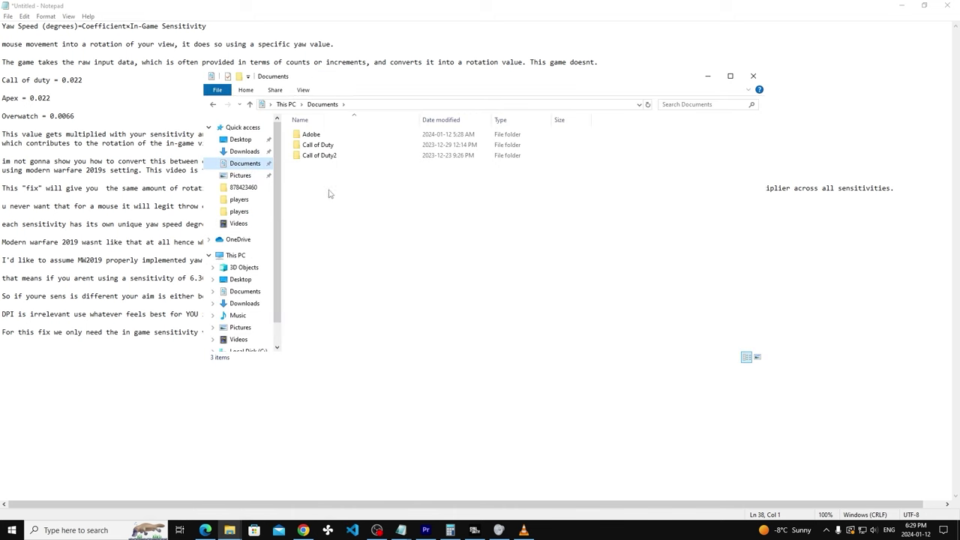
{"action": "left_click", "coordinate": [328, 146]}
{"action": "double_click", "coordinate": [328, 146]}
{"action": "double_click", "coordinate": [315, 133]}
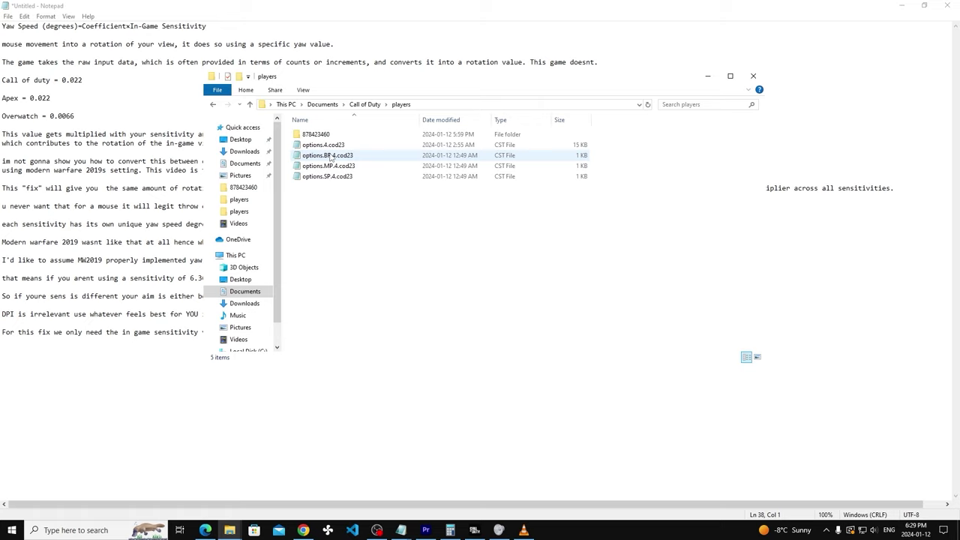
{"action": "double_click", "coordinate": [328, 144]}
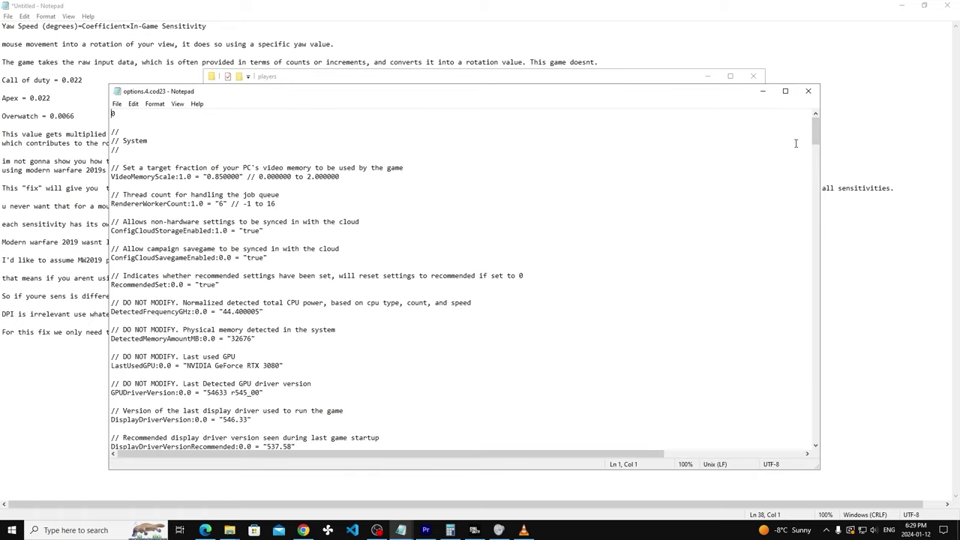
Step: Find the GPUUploadHeaps setting in options.4.cod23 and highlight it together with its resizable-bar comment
{"action": "left_click_drag", "start_coordinate": [816, 131], "coordinate": [829, 427]}
{"action": "scroll", "coordinate": [217, 288], "scroll_direction": "up", "scroll_amount": 4}
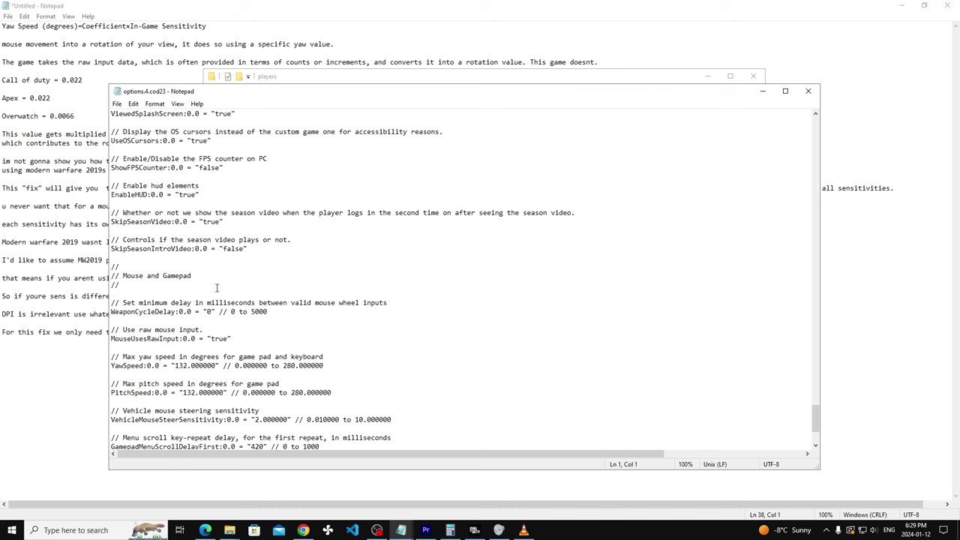
{"action": "scroll", "coordinate": [218, 210], "scroll_direction": "up", "scroll_amount": 9}
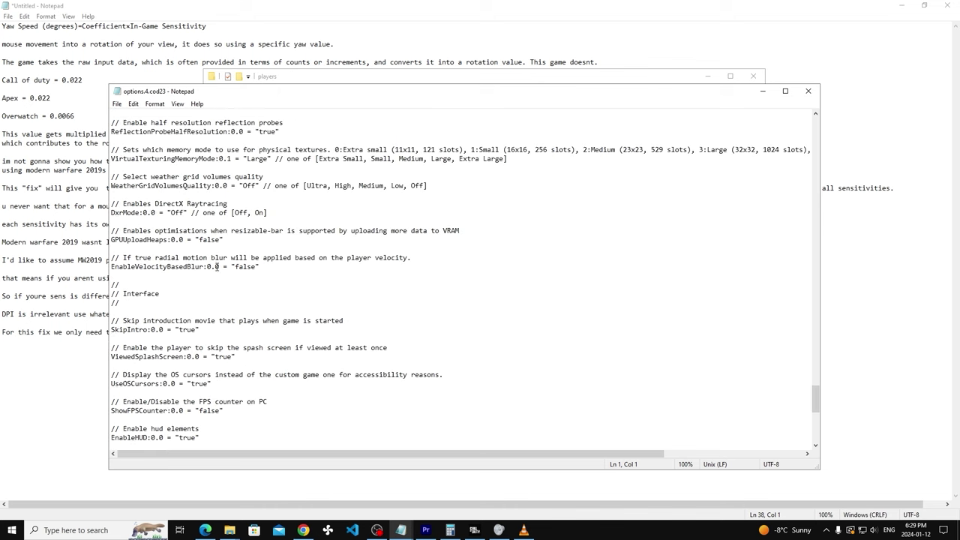
{"action": "left_click_drag", "start_coordinate": [239, 242], "coordinate": [108, 235]}
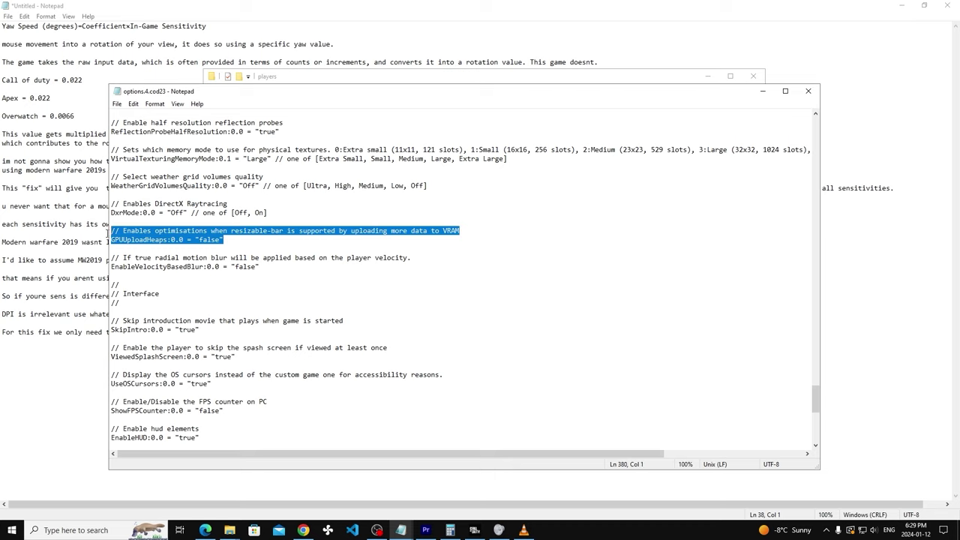
{"action": "left_click", "coordinate": [229, 240]}
Step: Find the Mouse and Gamepad section and highlight the MouseUsesRawInput setting with its comment
{"action": "scroll", "coordinate": [231, 247], "scroll_direction": "down", "scroll_amount": 2}
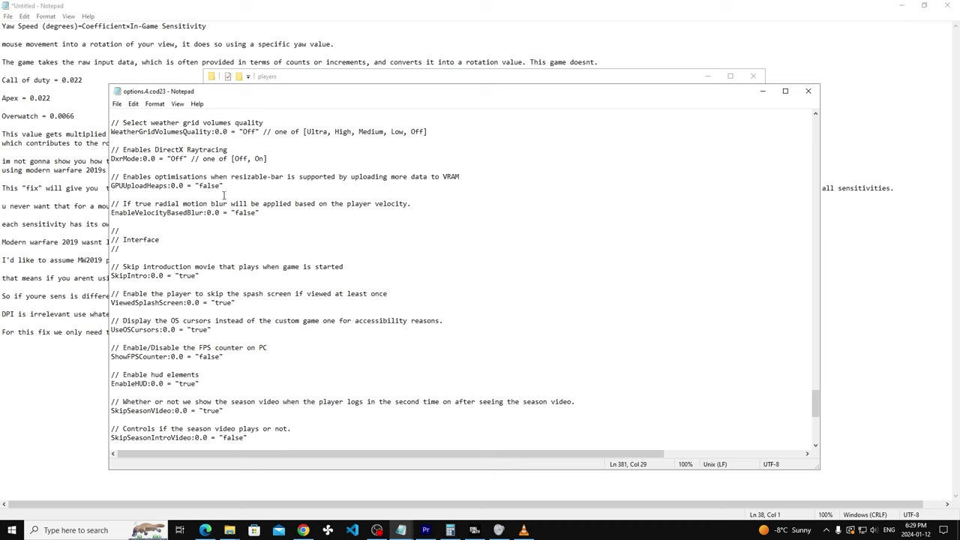
{"action": "scroll", "coordinate": [272, 280], "scroll_direction": "down", "scroll_amount": 1}
{"action": "scroll", "coordinate": [273, 280], "scroll_direction": "down", "scroll_amount": 5}
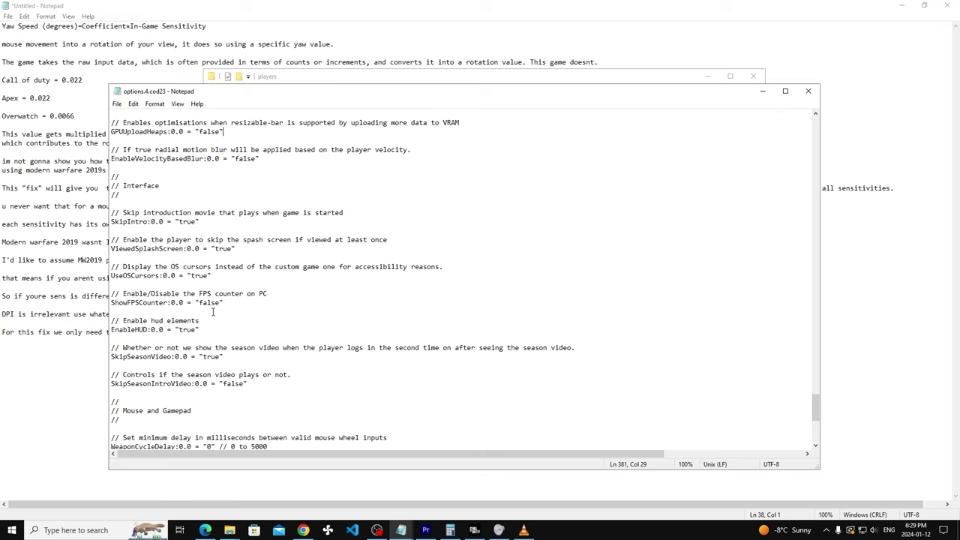
{"action": "left_click_drag", "start_coordinate": [233, 366], "coordinate": [113, 357]}
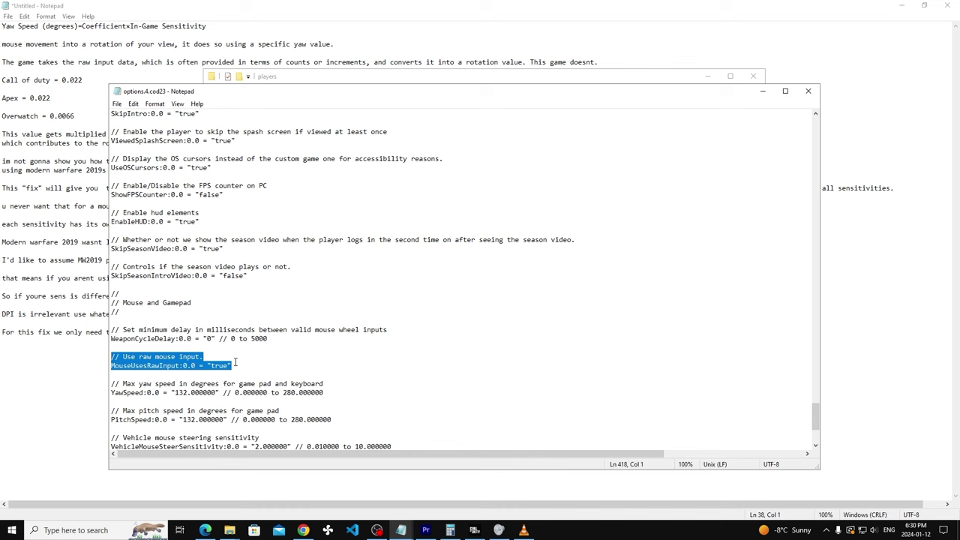
{"action": "scroll", "coordinate": [236, 361], "scroll_direction": "down", "scroll_amount": 5}
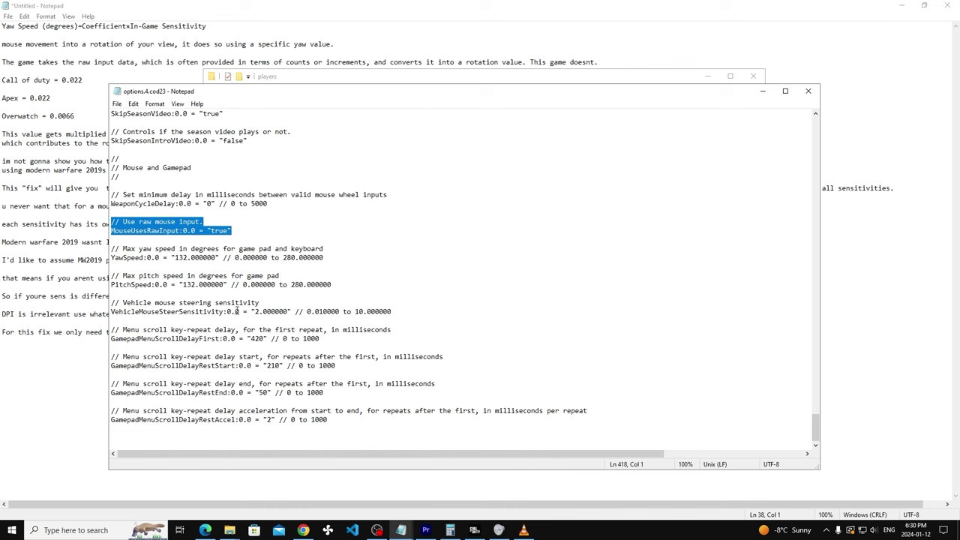
Step: Highlight the YawSpeed and PitchSpeed lines and the YawSpeed value, and close options.4.cod23
{"action": "left_click_drag", "start_coordinate": [335, 286], "coordinate": [102, 250]}
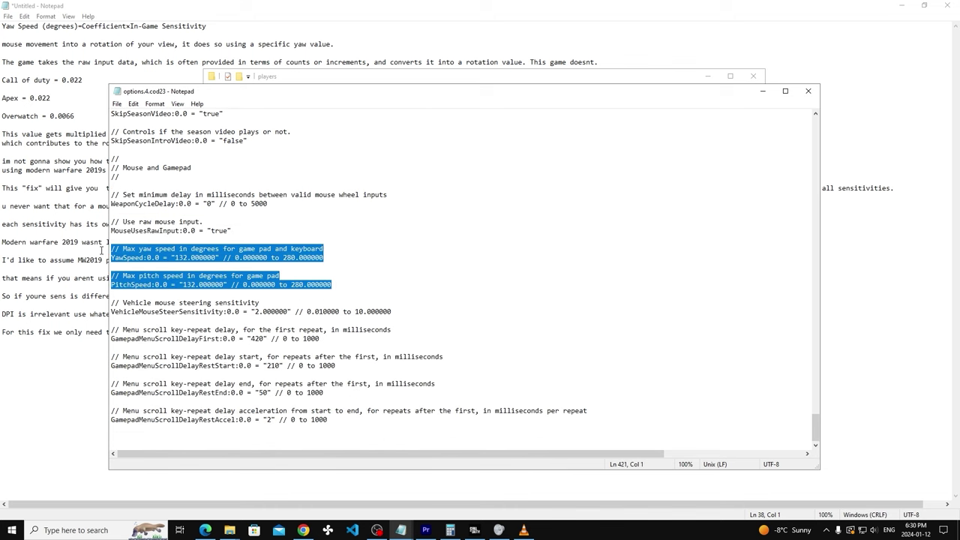
{"action": "left_click", "coordinate": [203, 276]}
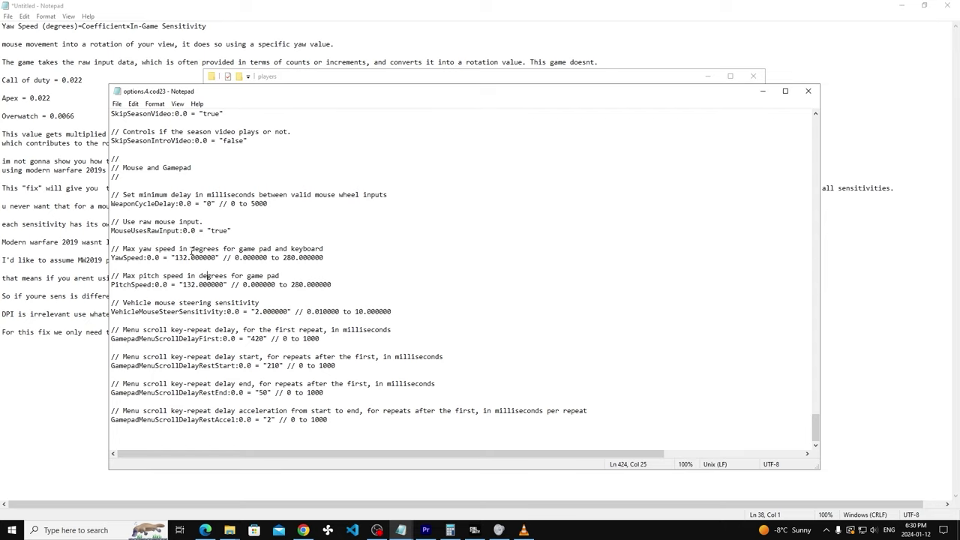
{"action": "left_click_drag", "start_coordinate": [216, 258], "coordinate": [174, 259]}
{"action": "left_click", "coordinate": [808, 91]}
Step: Check the file properties of options.4.cod23 in the players folder and close them
{"action": "right_click", "coordinate": [379, 145]}
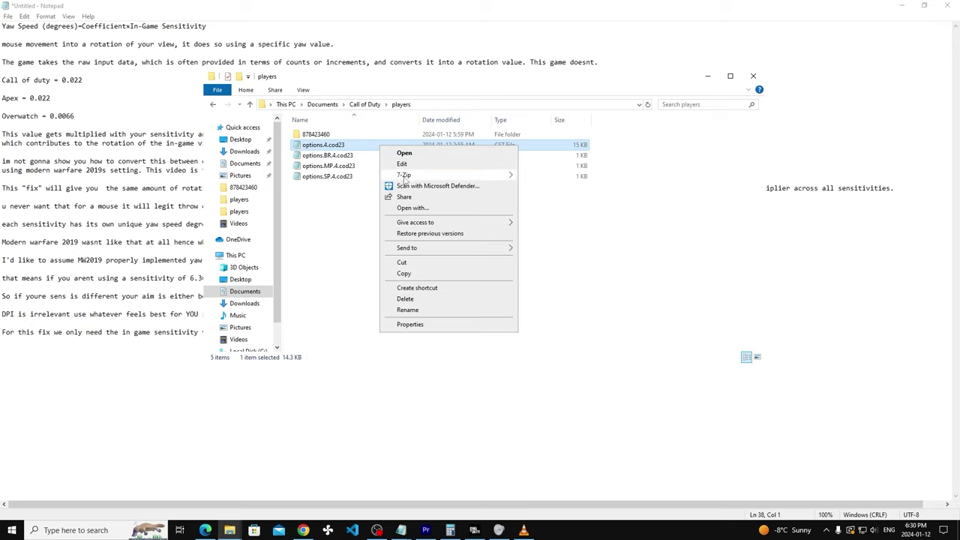
{"action": "left_click", "coordinate": [459, 330]}
{"action": "left_click", "coordinate": [501, 390]}
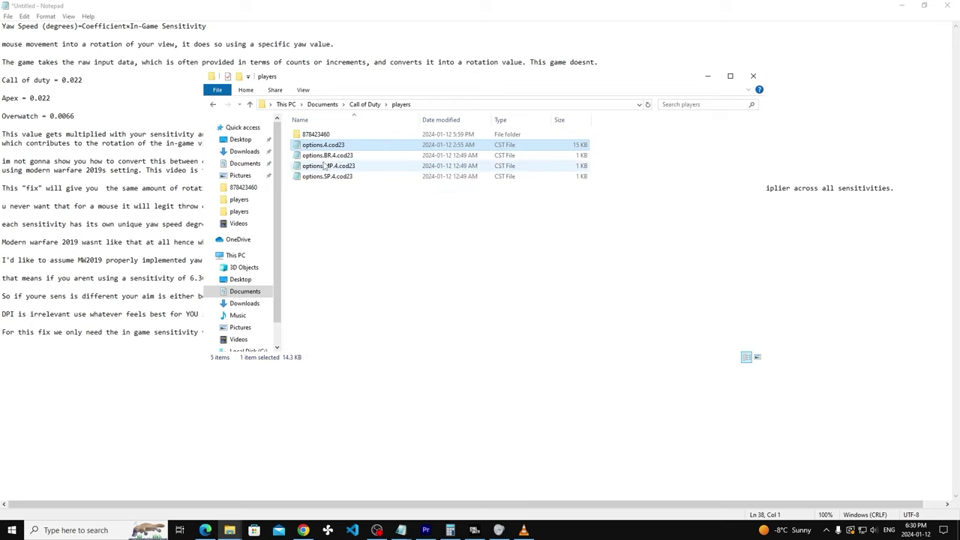
Step: Open the CST version of gamerprofile.0.BASE from the numbered profile folder and go to the end of the file
{"action": "double_click", "coordinate": [323, 135]}
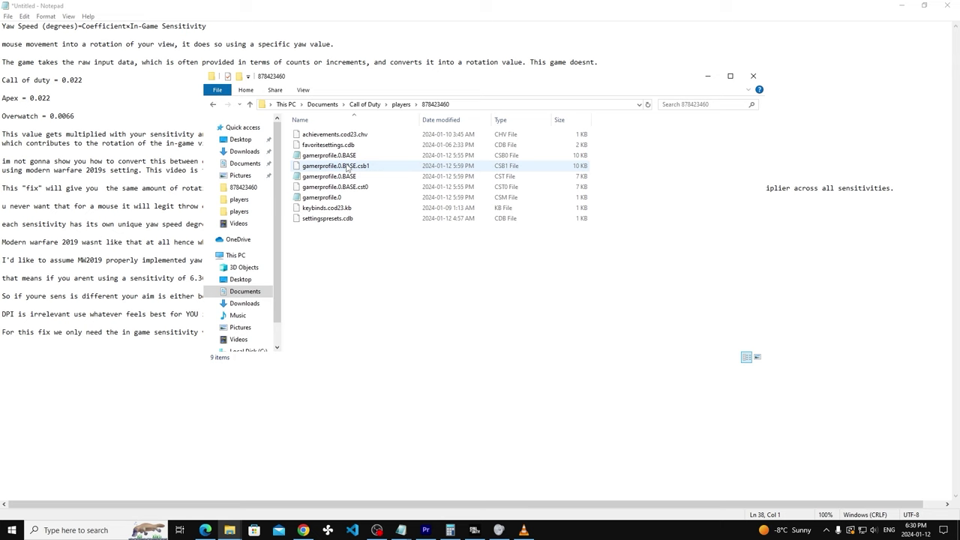
{"action": "double_click", "coordinate": [345, 180]}
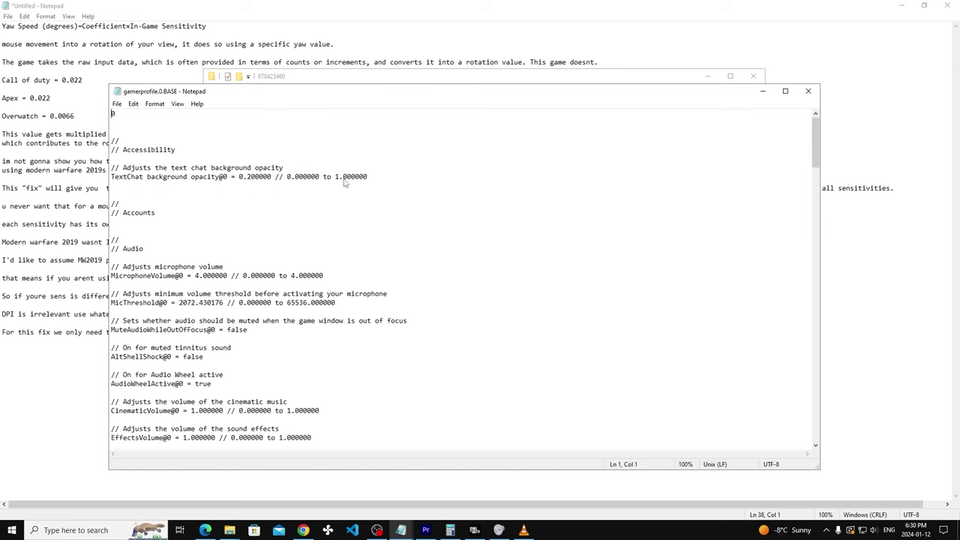
{"action": "left_click_drag", "start_coordinate": [817, 157], "coordinate": [822, 435]}
Step: Highlight the ADSTimingSensitivityTouch setting with its comment and place the text cursor right after its assigned value
{"action": "left_click_drag", "start_coordinate": [118, 411], "coordinate": [289, 420]}
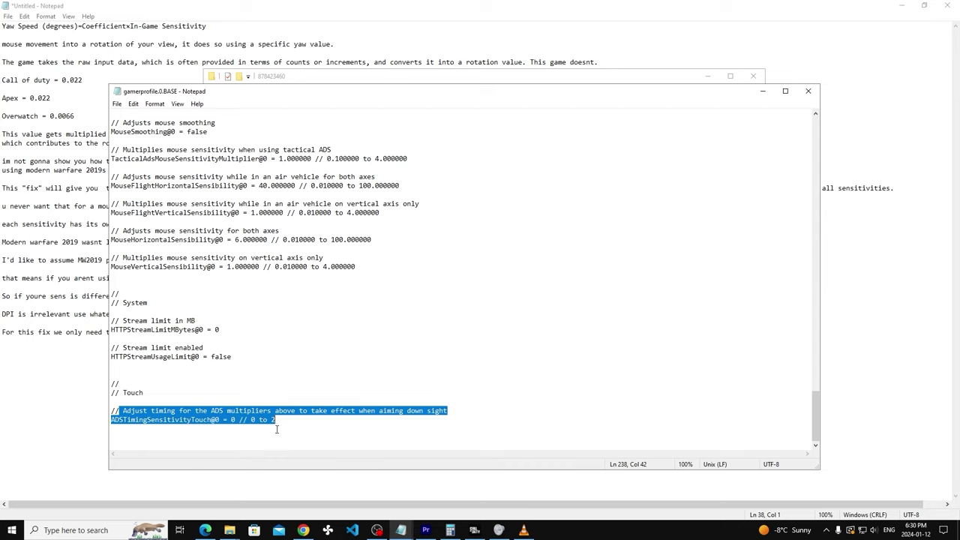
{"action": "left_click", "coordinate": [276, 429]}
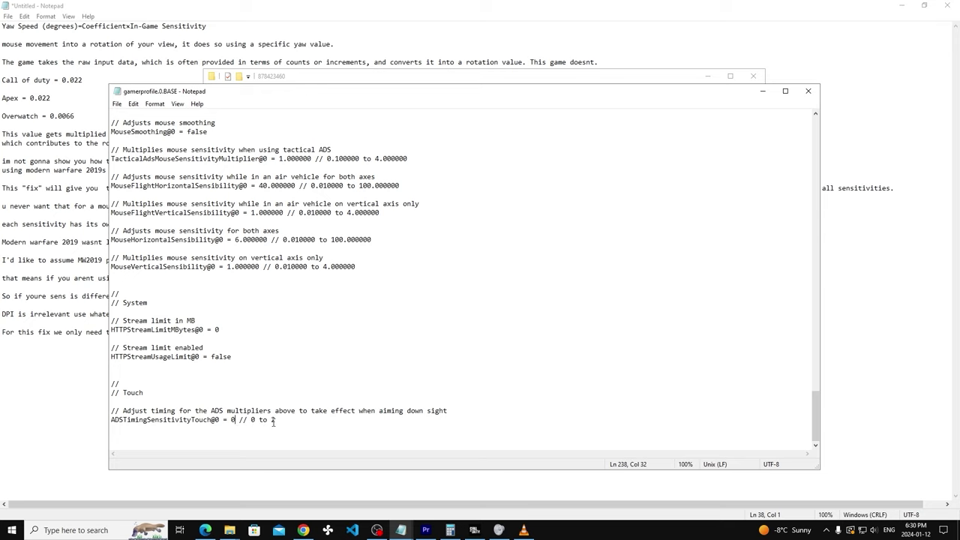
{"action": "key", "text": "Left"}
{"action": "key", "text": "Left"}
{"action": "key", "text": "Left"}
{"action": "key", "text": "Left"}
{"action": "key", "text": "Left"}
{"action": "key", "text": "Left"}
{"action": "key", "text": "Left"}
{"action": "key", "text": "Left"}
{"action": "key", "text": "Left"}
{"action": "key", "text": "Left"}
Step: Find the ADSTimingSensitivity setting among the mouse sensitivity options and highlight it with its comment
{"action": "scroll", "coordinate": [234, 422], "scroll_direction": "up", "scroll_amount": 14}
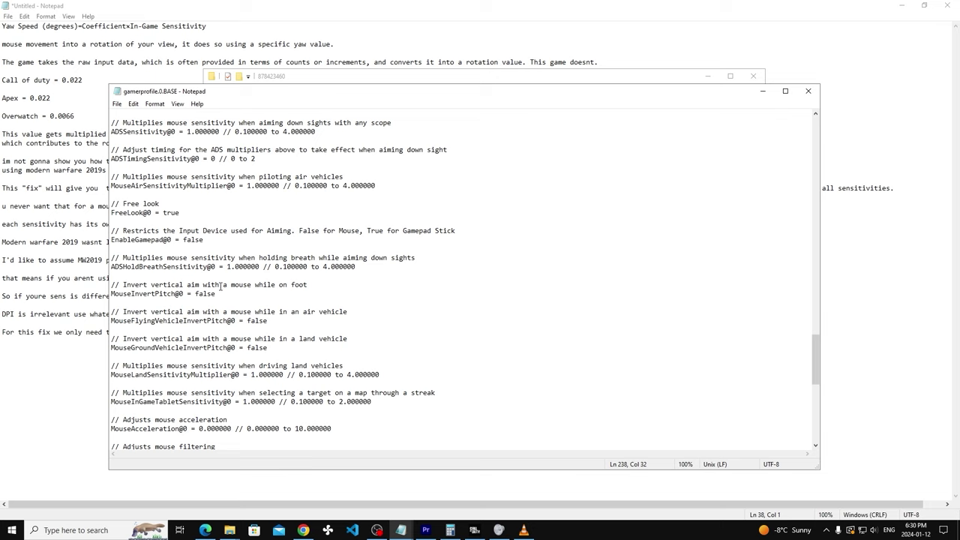
{"action": "scroll", "coordinate": [184, 273], "scroll_direction": "up", "scroll_amount": 3}
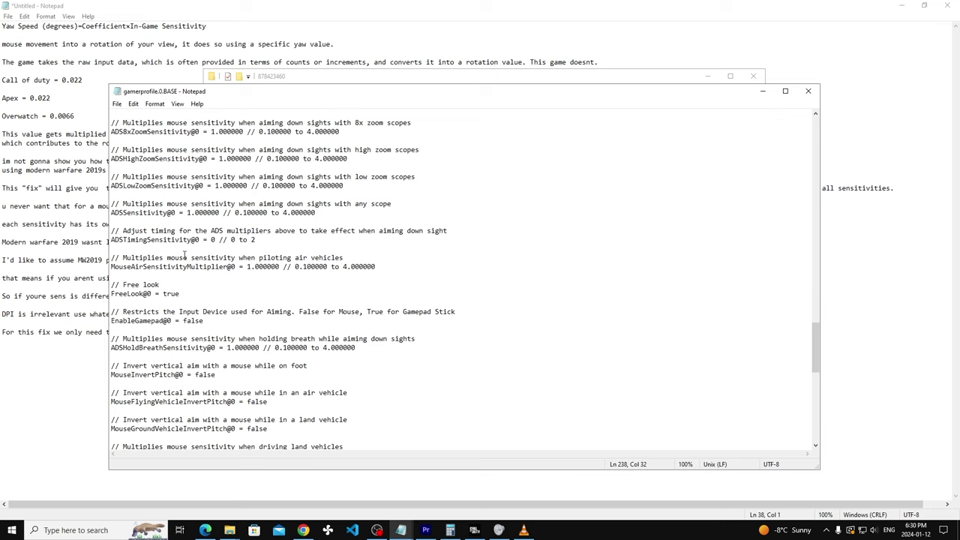
{"action": "scroll", "coordinate": [184, 256], "scroll_direction": "up", "scroll_amount": 1}
{"action": "left_click_drag", "start_coordinate": [264, 269], "coordinate": [113, 257]}
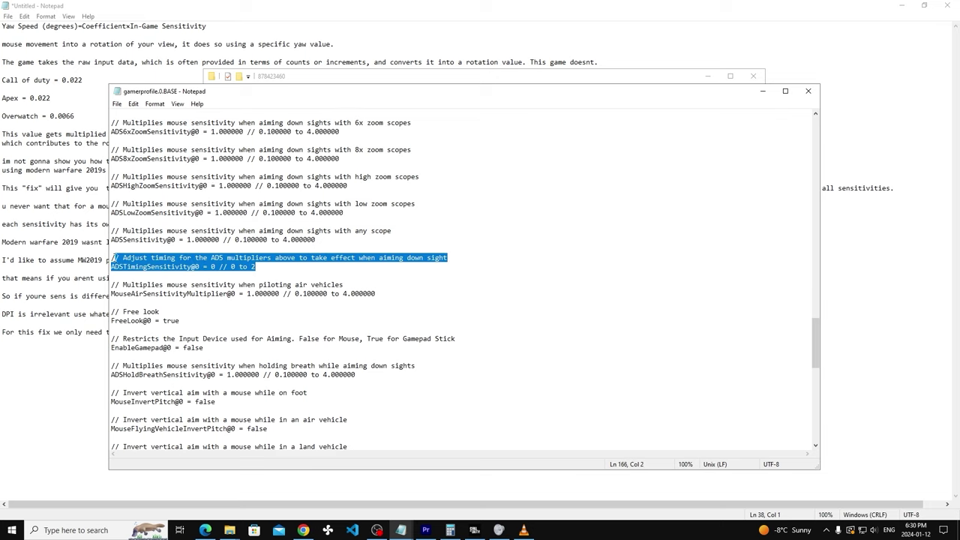
Step: Show the save options, close gamerprofile.0.BASE and check that file's properties in the profile folder
{"action": "left_click", "coordinate": [118, 104]}
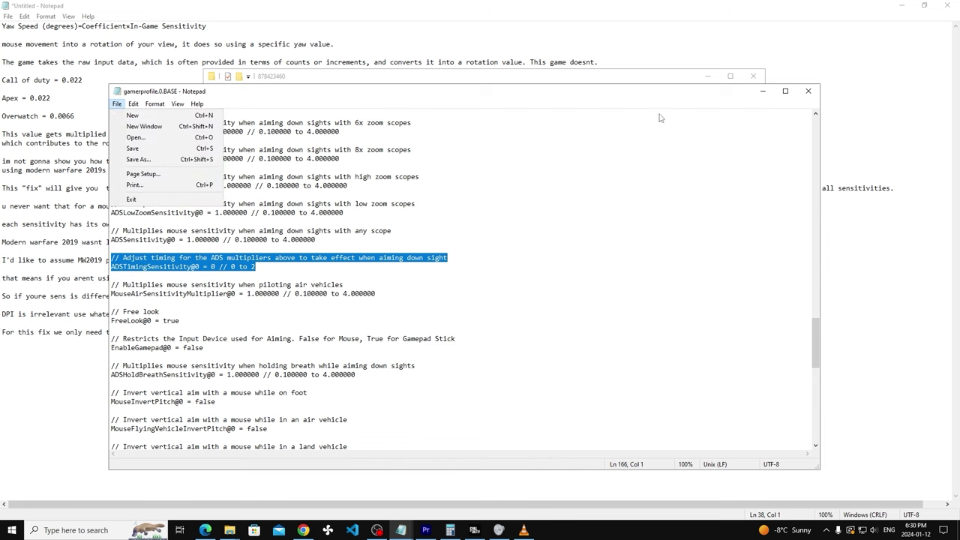
{"action": "left_click", "coordinate": [808, 91]}
{"action": "right_click", "coordinate": [343, 178]}
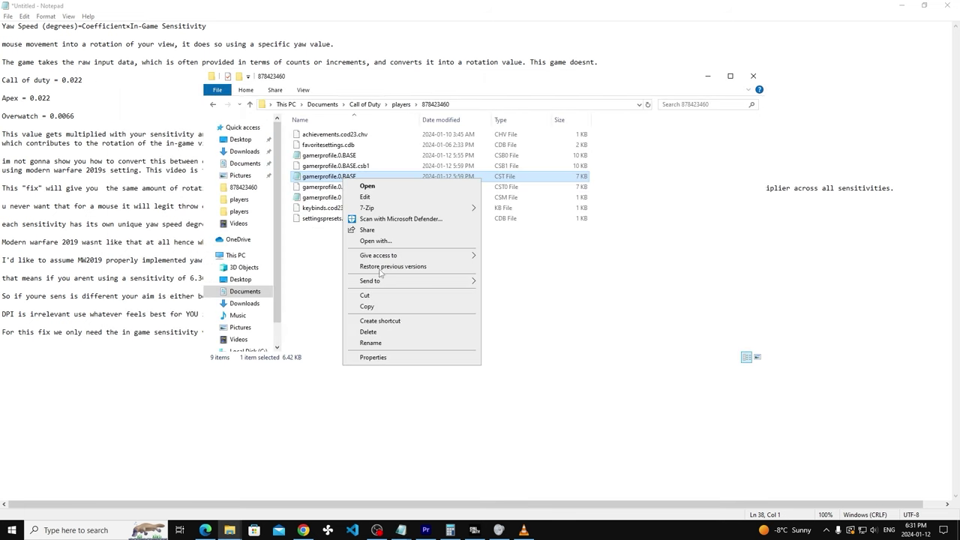
{"action": "left_click", "coordinate": [367, 359]}
{"action": "left_click", "coordinate": [464, 422]}
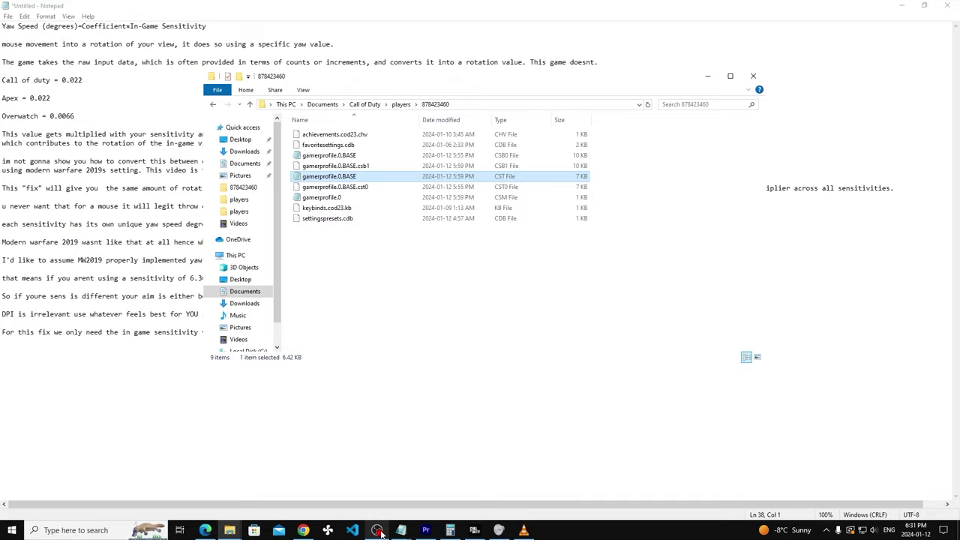
{"action": "left_click", "coordinate": [376, 530]}
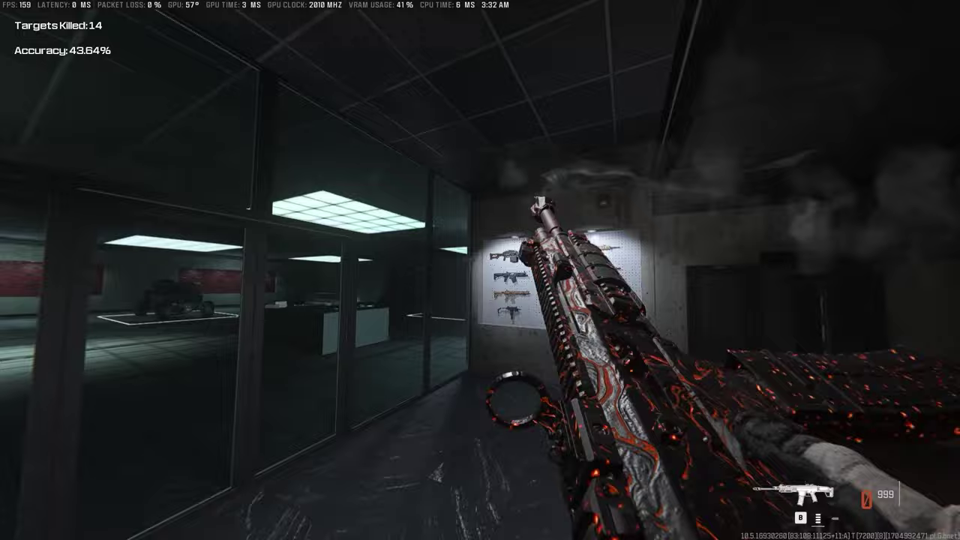
{"action": "key", "text": "w"}
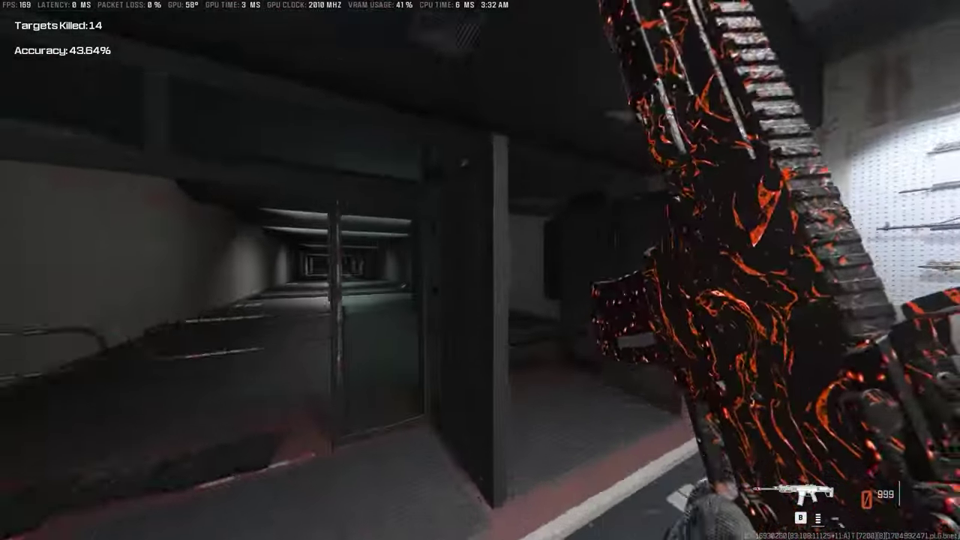
{"action": "key", "text": "w"}
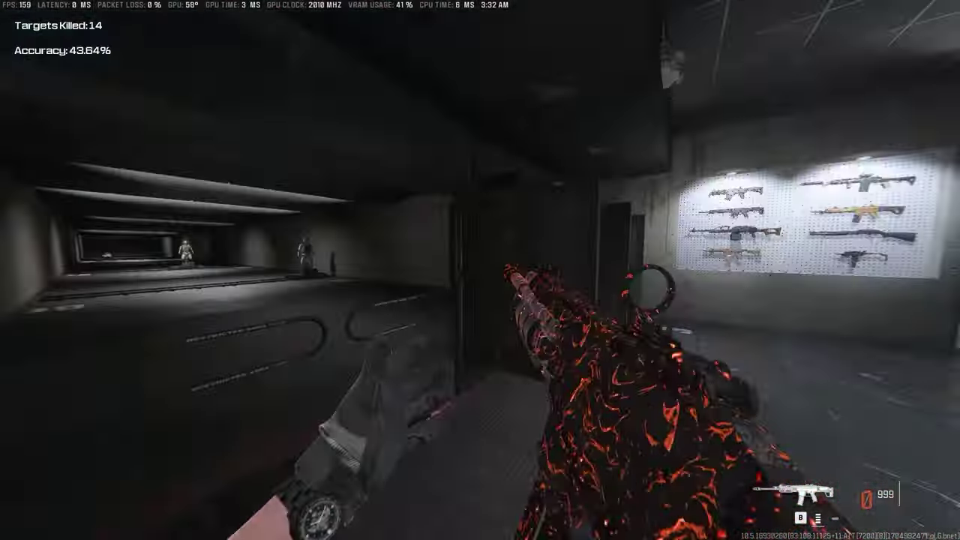
{"action": "key", "text": "w"}
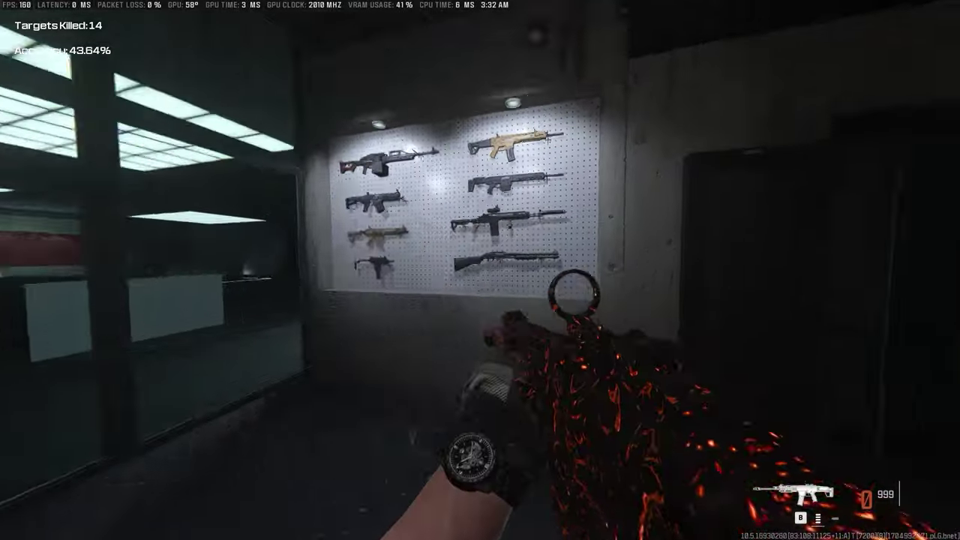
{"action": "key", "text": "w"}
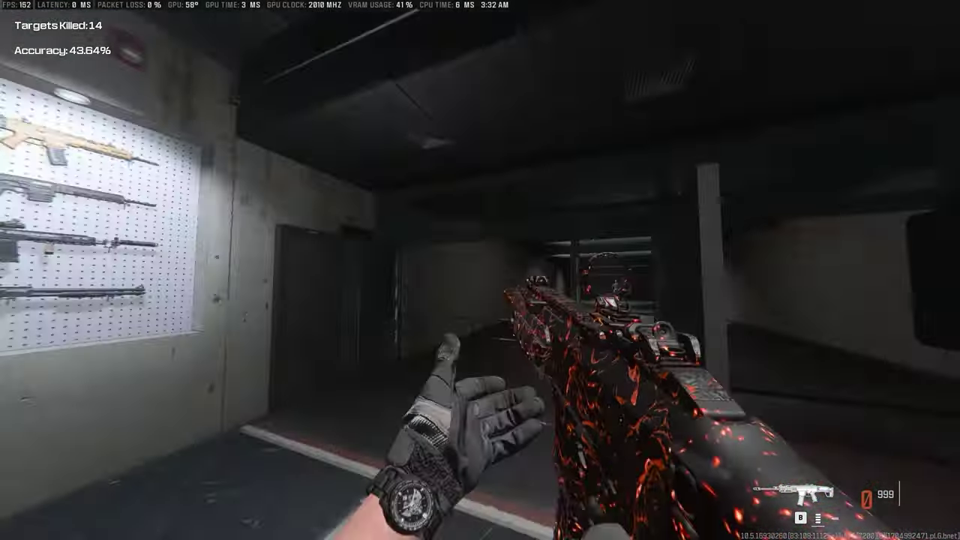
{"action": "key", "text": "w"}
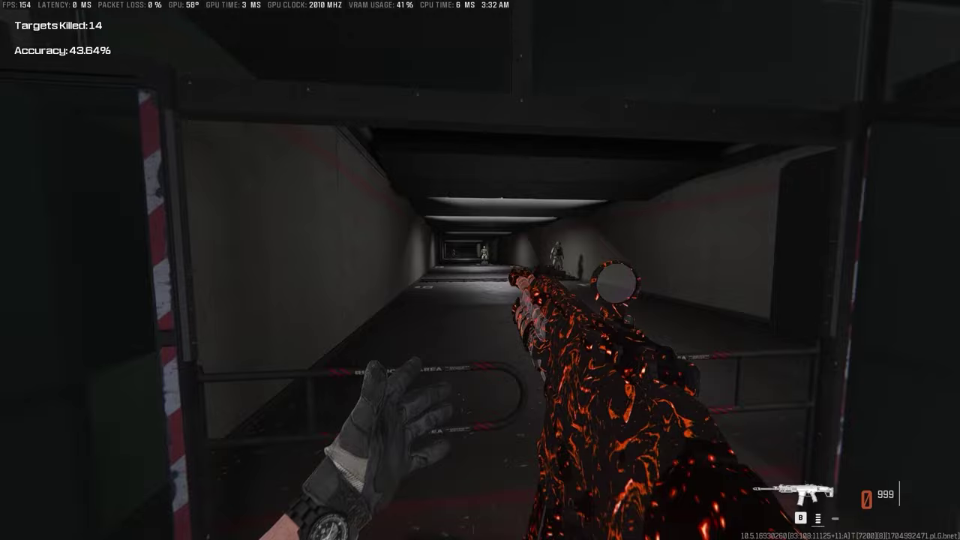